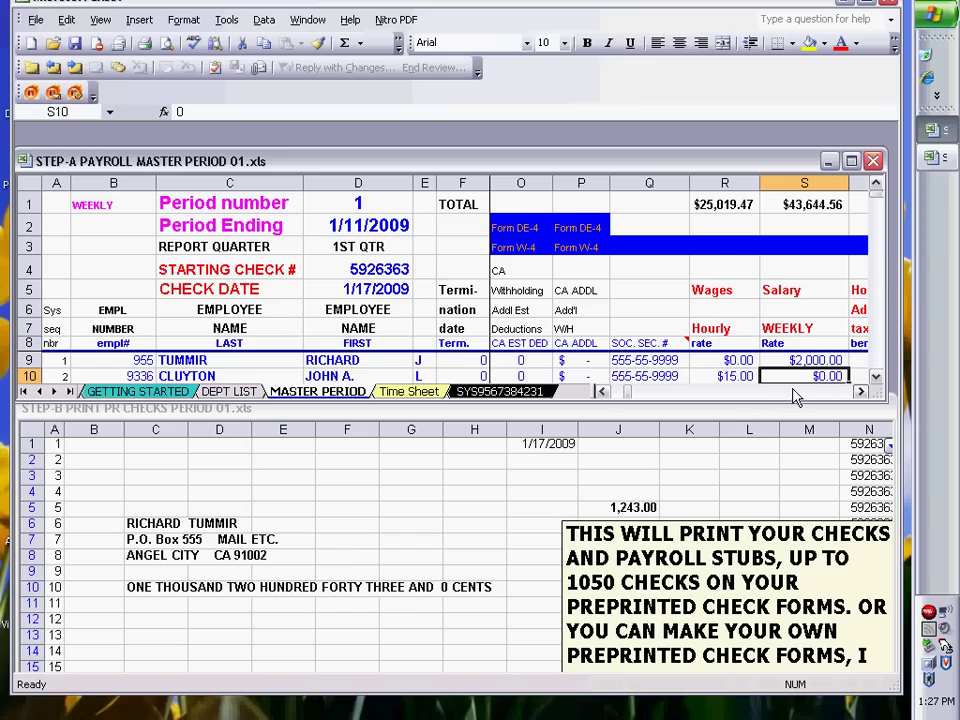
Step: Scroll across the master sheet's columns and select the first employee's regular hours cell
{"action": "left_click", "coordinate": [601, 393]}
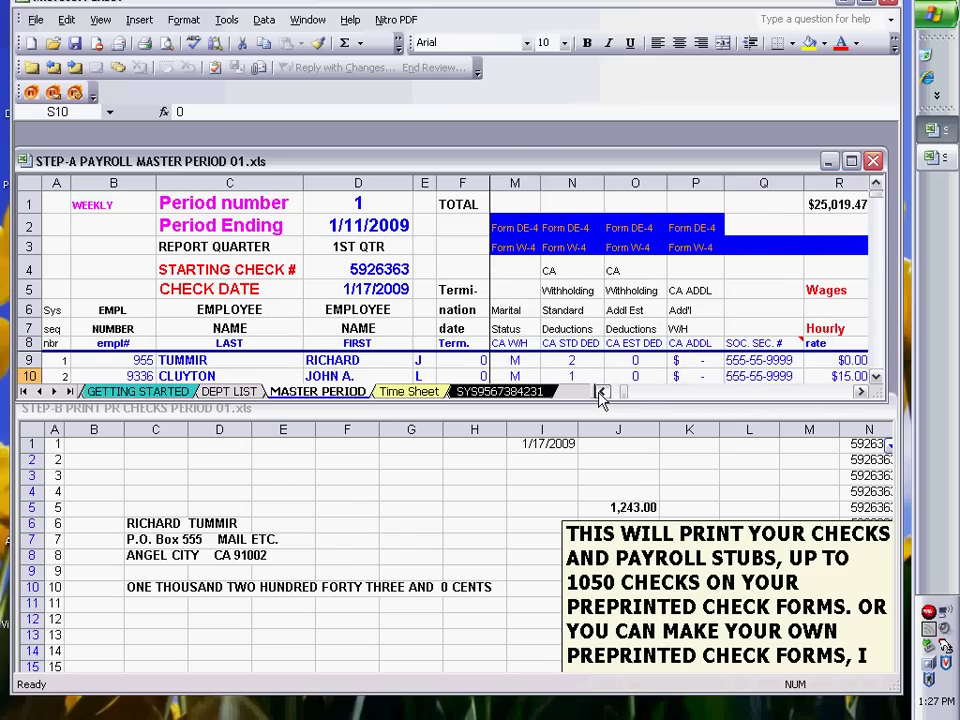
{"action": "left_click", "coordinate": [601, 393]}
{"action": "left_click", "coordinate": [601, 393]}
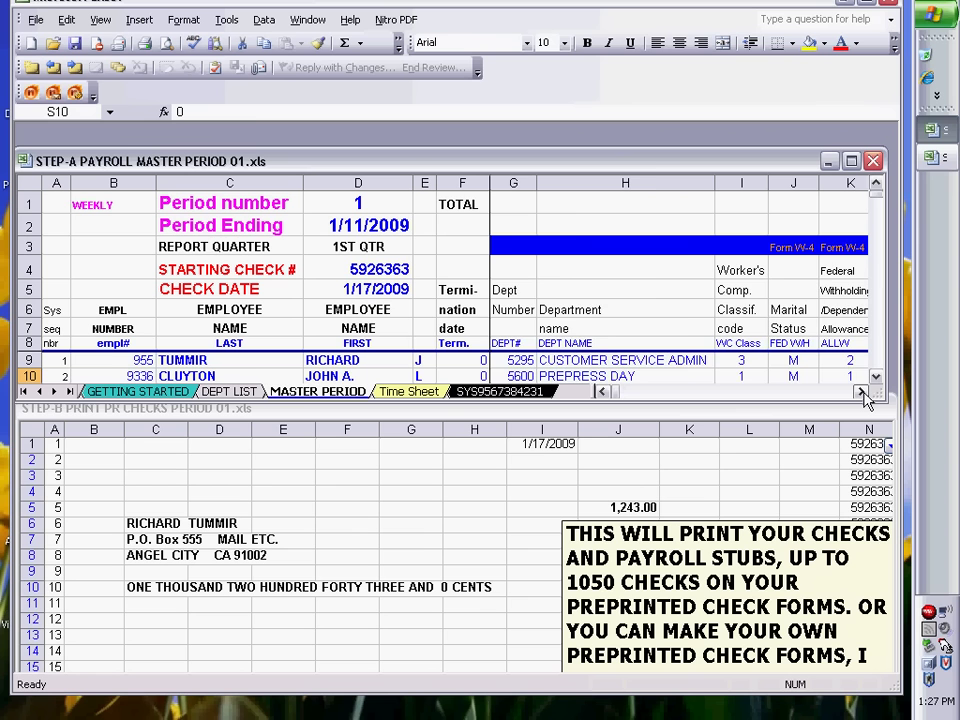
{"action": "left_click", "coordinate": [864, 394]}
{"action": "left_click", "coordinate": [862, 393]}
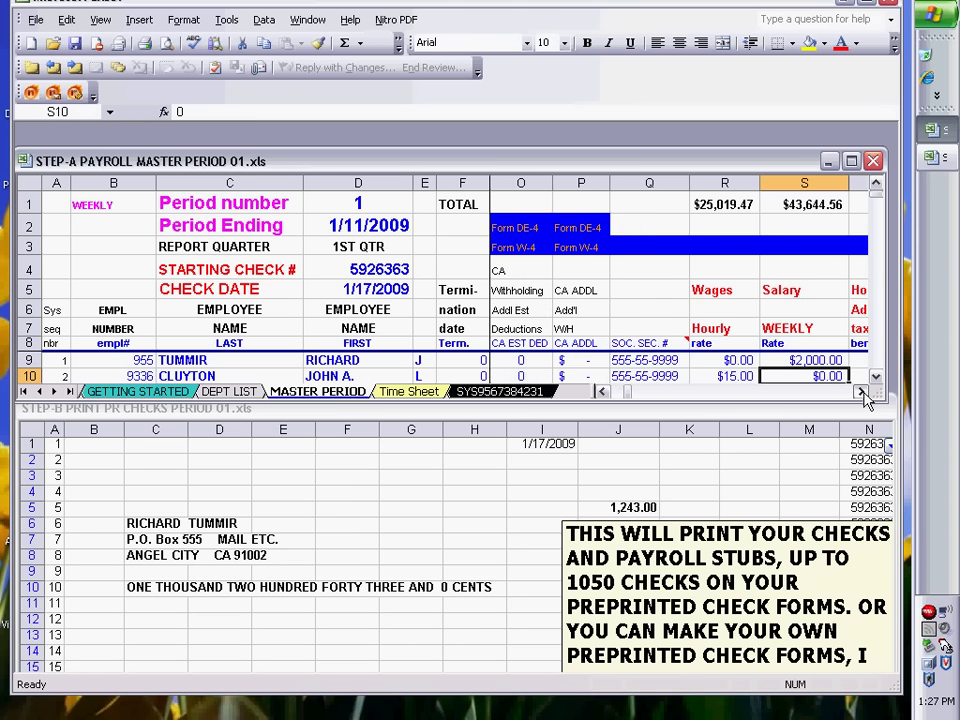
{"action": "left_click", "coordinate": [862, 393]}
{"action": "left_click", "coordinate": [862, 393]}
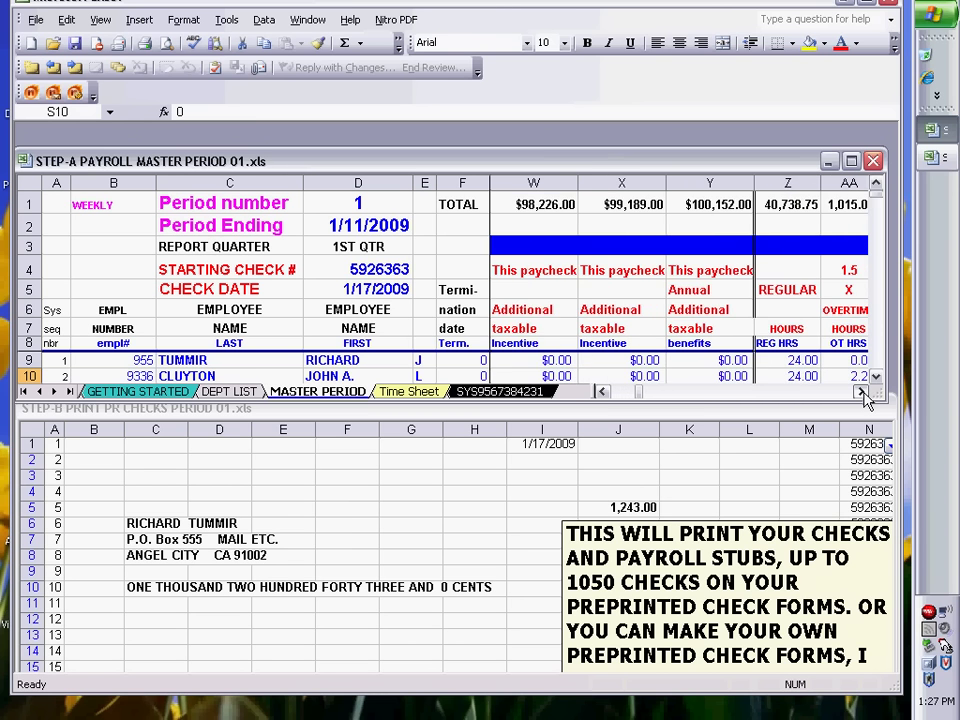
{"action": "left_click", "coordinate": [862, 393]}
{"action": "left_click", "coordinate": [862, 393]}
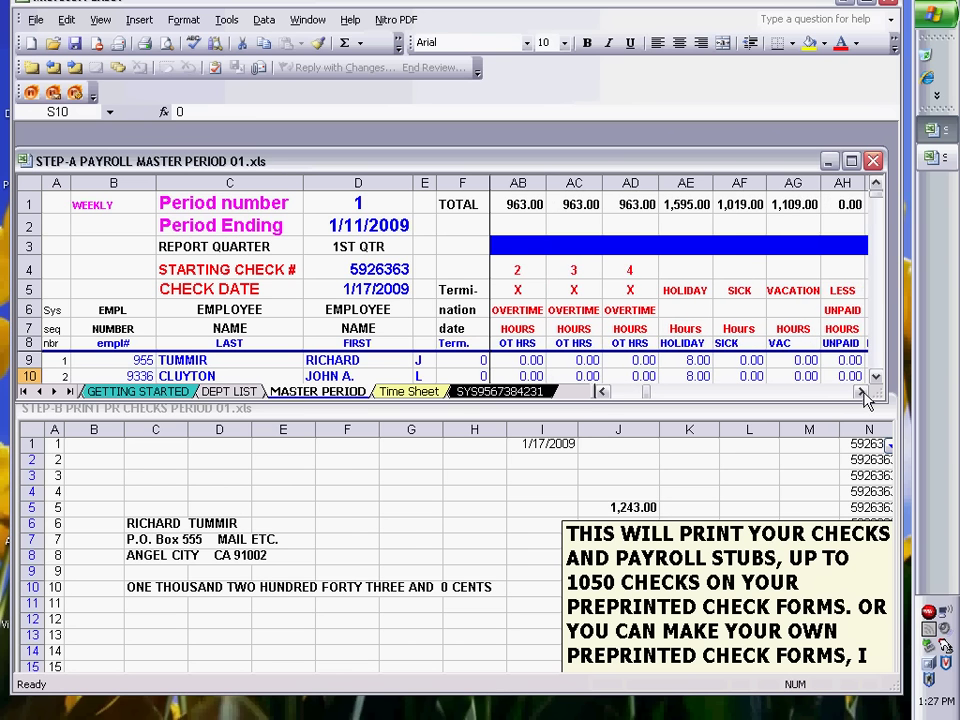
{"action": "left_click", "coordinate": [862, 393]}
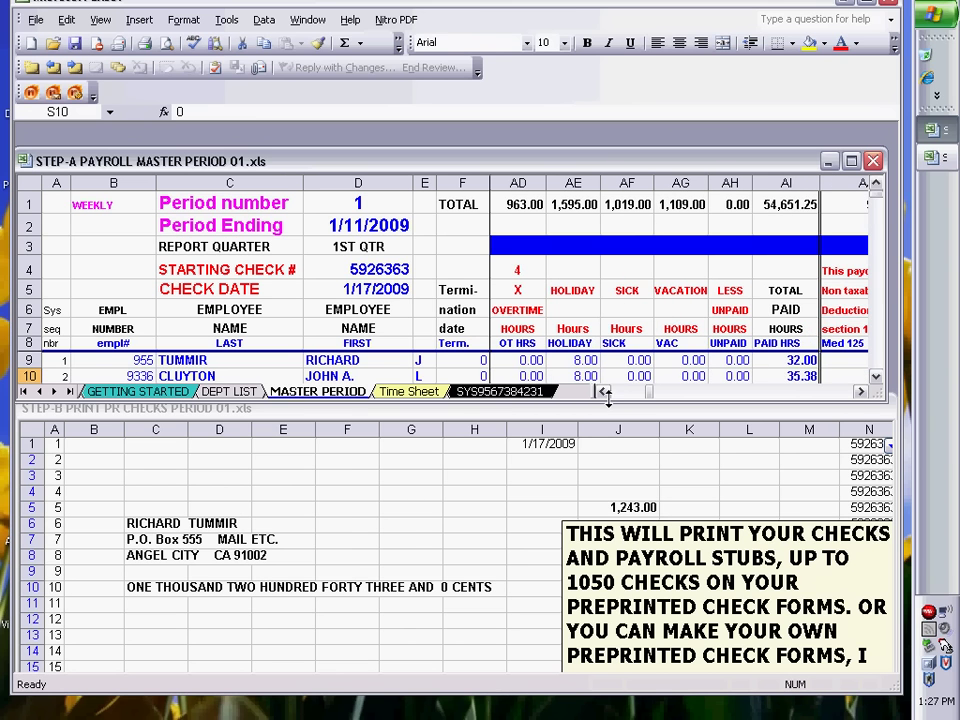
{"action": "left_click", "coordinate": [604, 394]}
{"action": "left_click", "coordinate": [604, 394]}
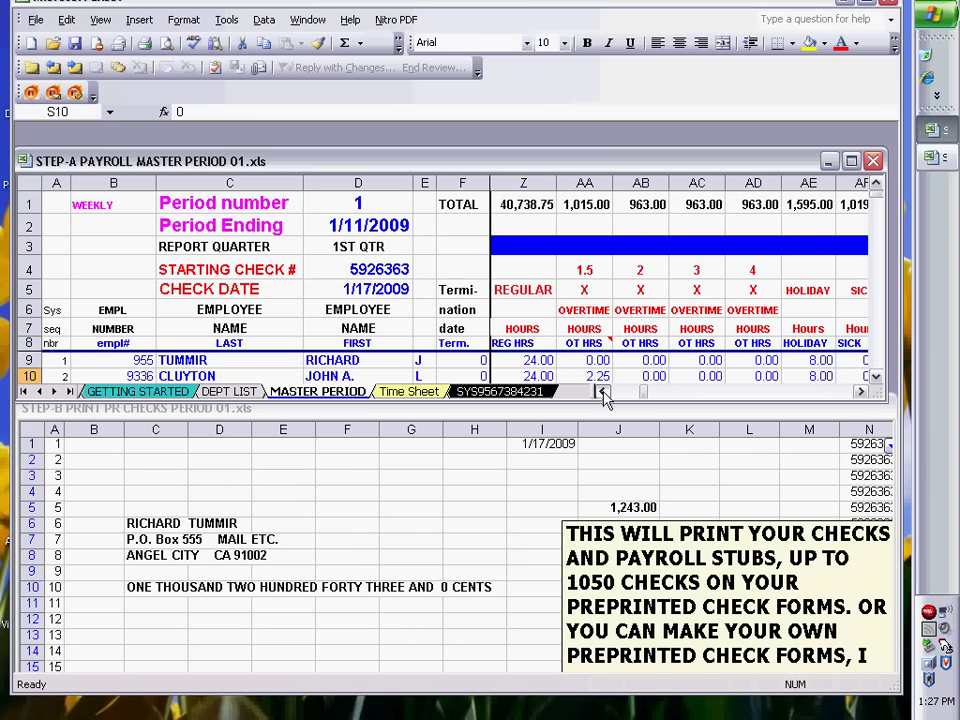
{"action": "left_click", "coordinate": [604, 394]}
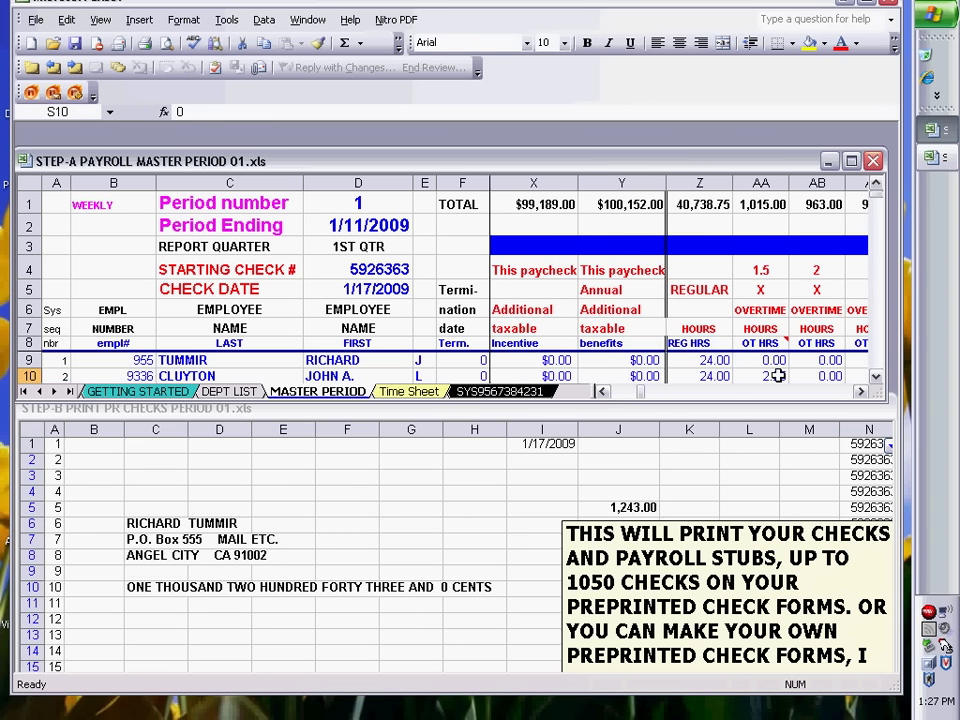
{"action": "left_click", "coordinate": [690, 359]}
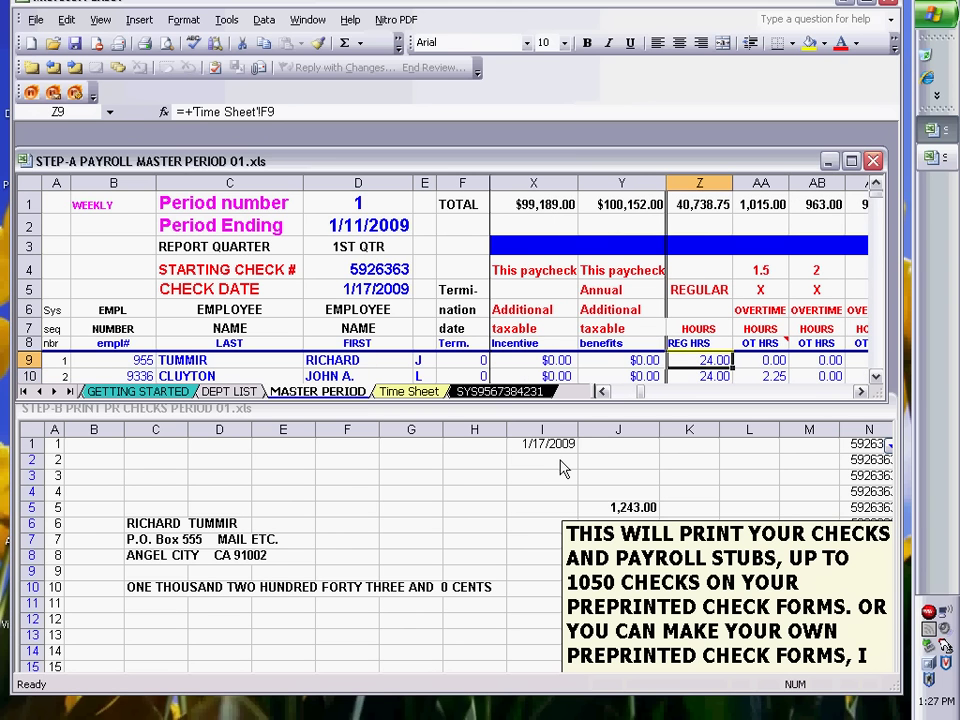
Step: Review the check in the print checks workbook from top to bottom
{"action": "left_click", "coordinate": [475, 480]}
{"action": "scroll", "coordinate": [476, 489], "scroll_direction": "down", "scroll_amount": 1}
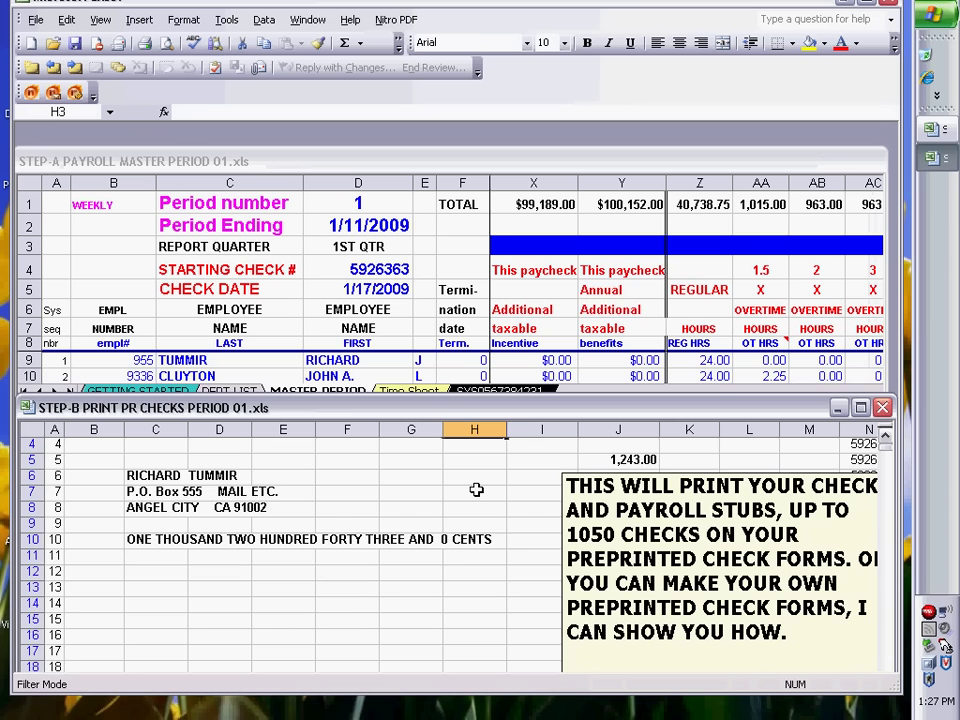
{"action": "scroll", "coordinate": [476, 489], "scroll_direction": "down", "scroll_amount": 3}
{"action": "scroll", "coordinate": [476, 489], "scroll_direction": "down", "scroll_amount": 4}
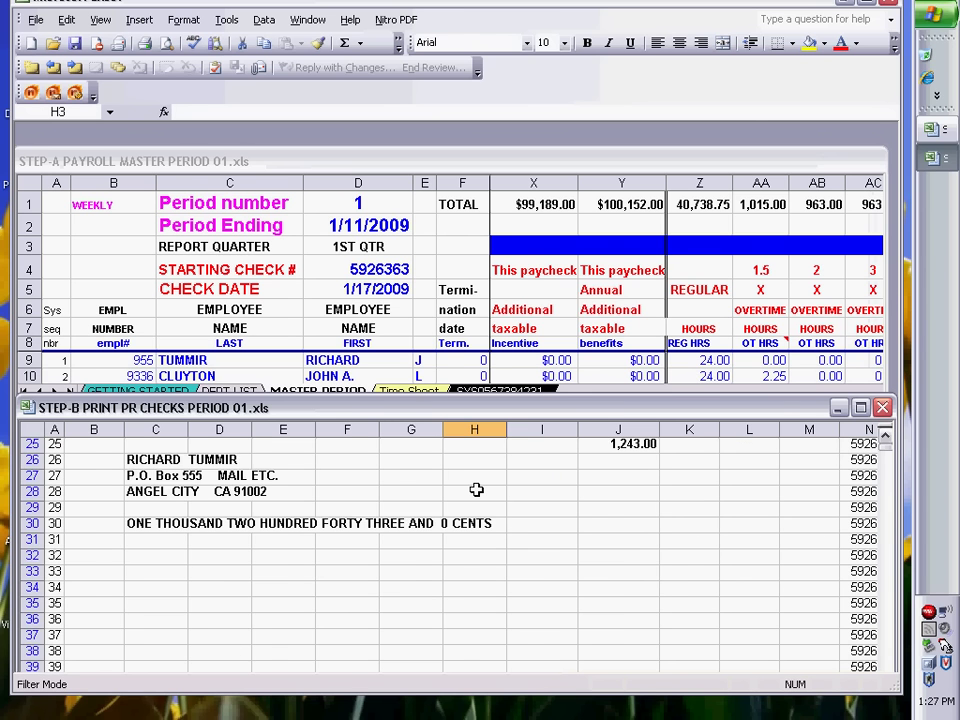
{"action": "scroll", "coordinate": [476, 489], "scroll_direction": "down", "scroll_amount": 4}
{"action": "scroll", "coordinate": [476, 489], "scroll_direction": "down", "scroll_amount": 2}
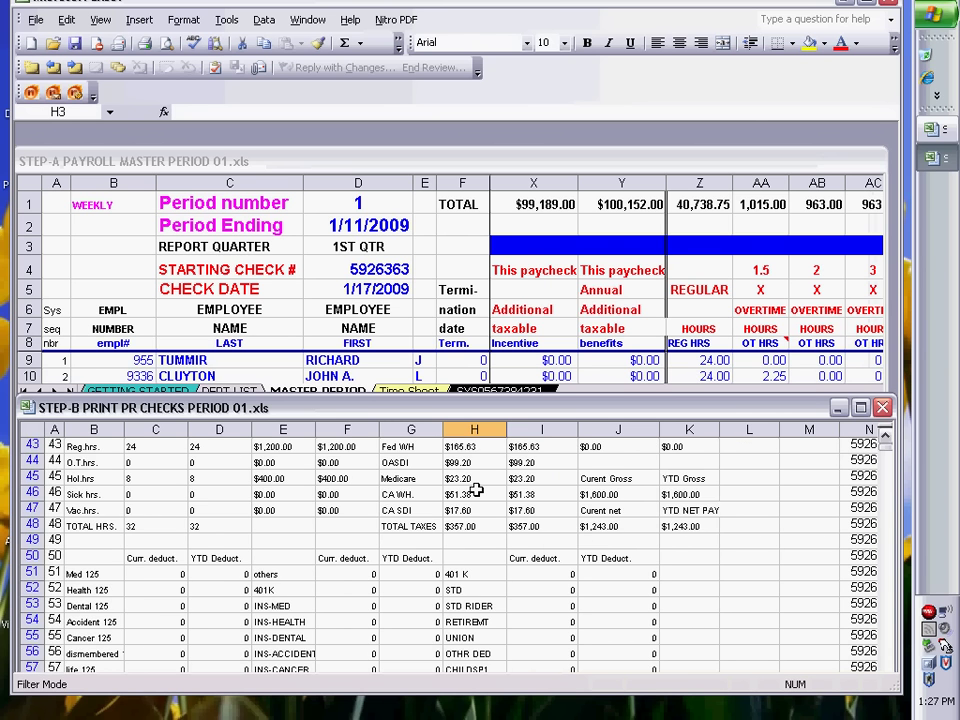
{"action": "scroll", "coordinate": [476, 489], "scroll_direction": "down", "scroll_amount": 2}
{"action": "scroll", "coordinate": [476, 489], "scroll_direction": "down", "scroll_amount": 2}
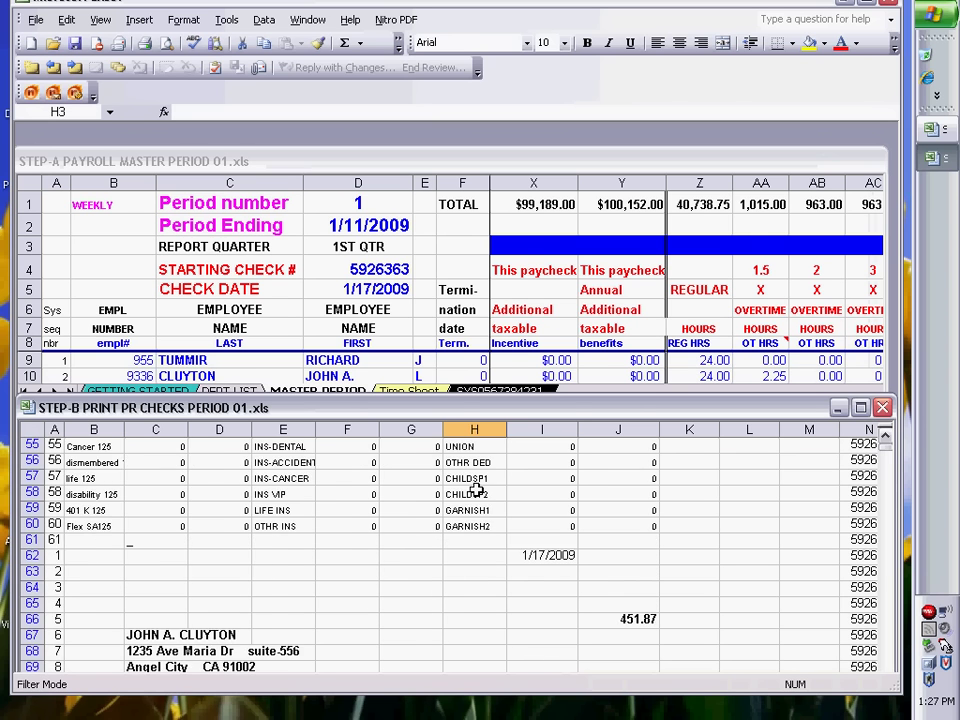
{"action": "scroll", "coordinate": [476, 489], "scroll_direction": "up", "scroll_amount": 1}
{"action": "scroll", "coordinate": [478, 489], "scroll_direction": "up", "scroll_amount": 4}
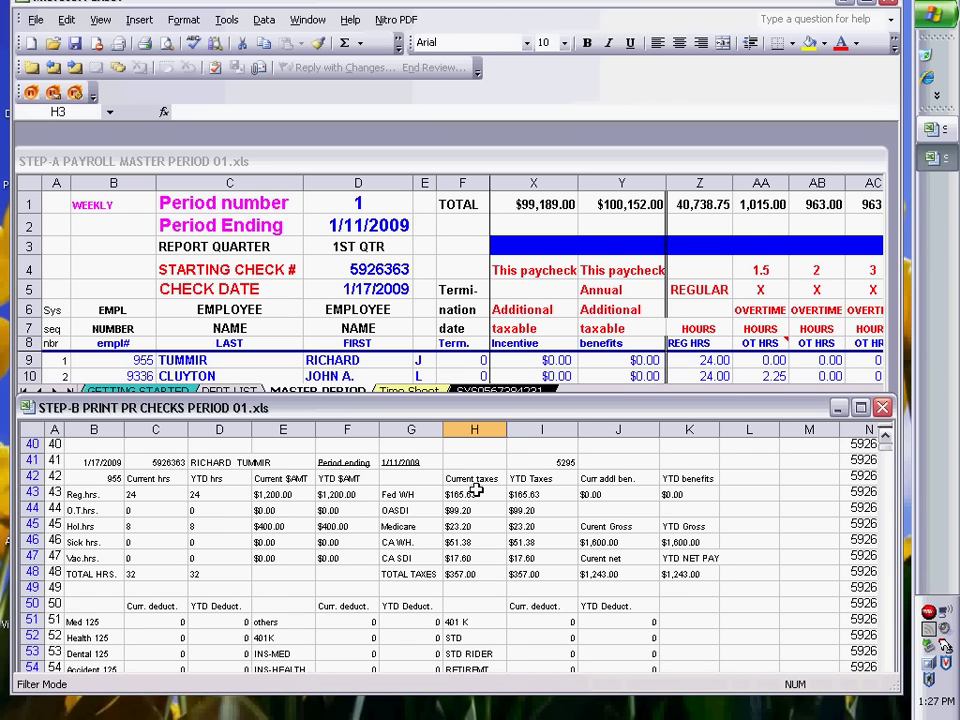
{"action": "scroll", "coordinate": [477, 489], "scroll_direction": "up", "scroll_amount": 4}
{"action": "scroll", "coordinate": [476, 489], "scroll_direction": "up", "scroll_amount": 2}
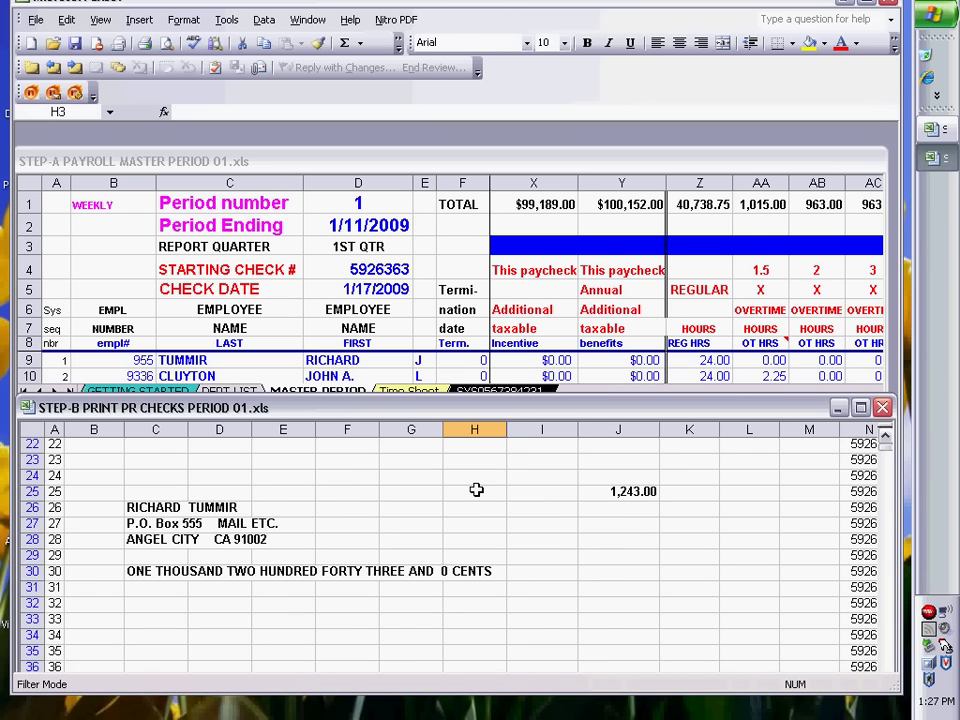
{"action": "scroll", "coordinate": [476, 489], "scroll_direction": "up", "scroll_amount": 4}
{"action": "scroll", "coordinate": [476, 489], "scroll_direction": "up", "scroll_amount": 3}
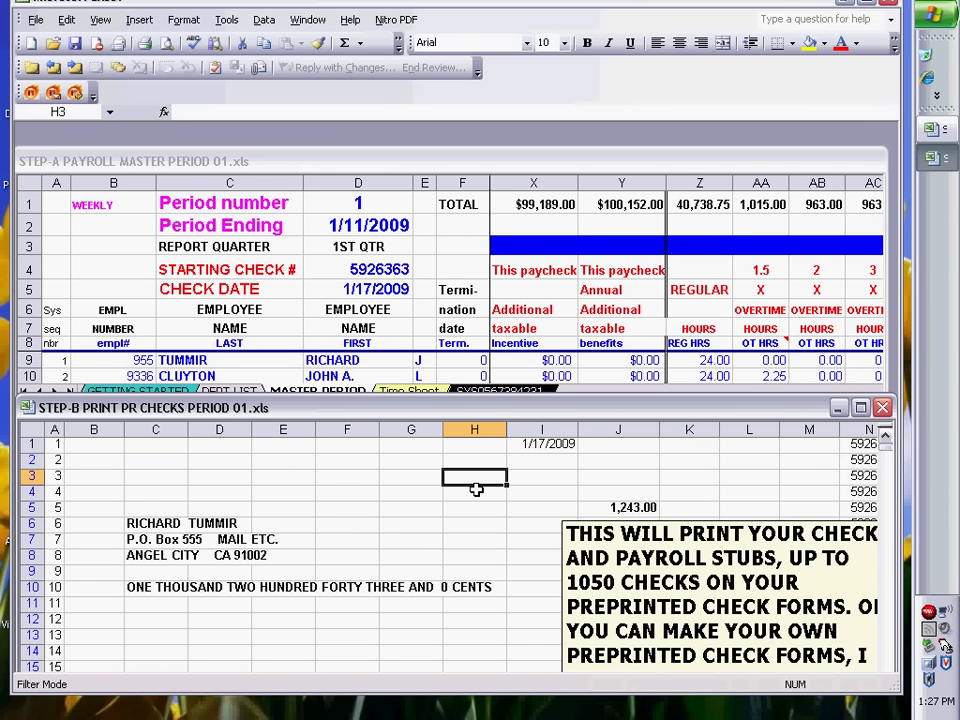
Step: Enter 32 regular hours for the first employee in Z9, then view his recalculated check
{"action": "left_click", "coordinate": [697, 363]}
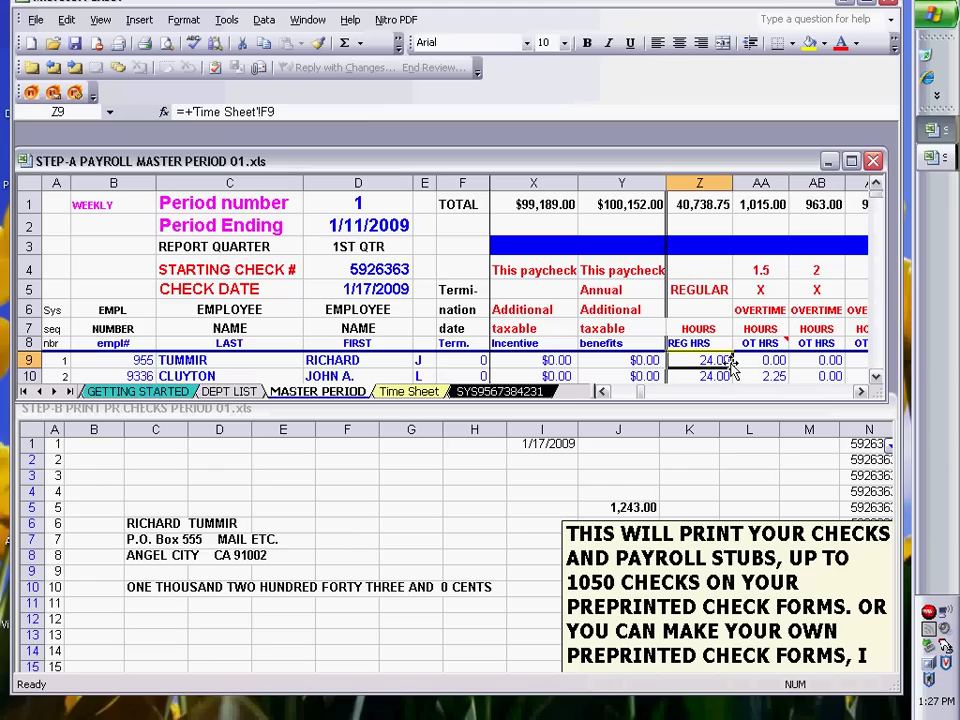
{"action": "type", "text": "3"}
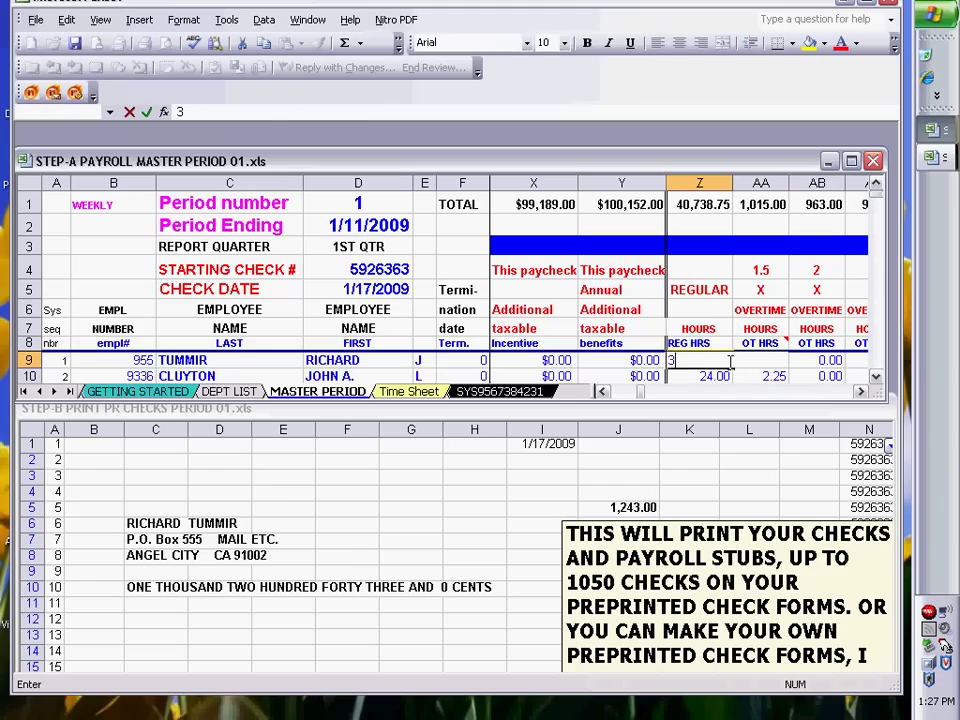
{"action": "type", "text": "2"}
{"action": "key", "text": "Return"}
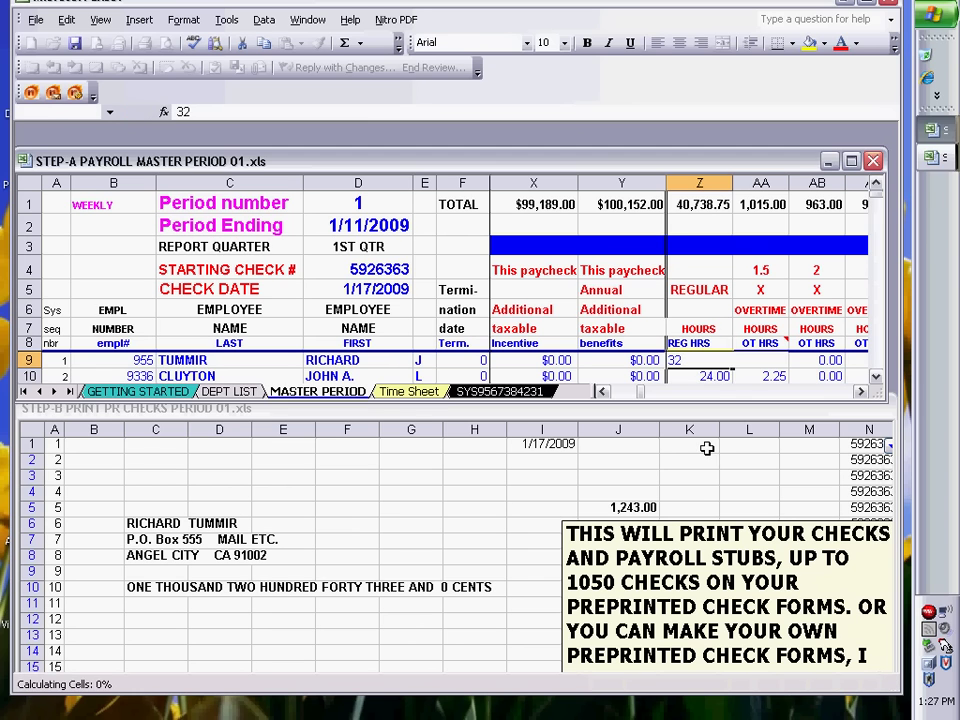
{"action": "left_click", "coordinate": [704, 452]}
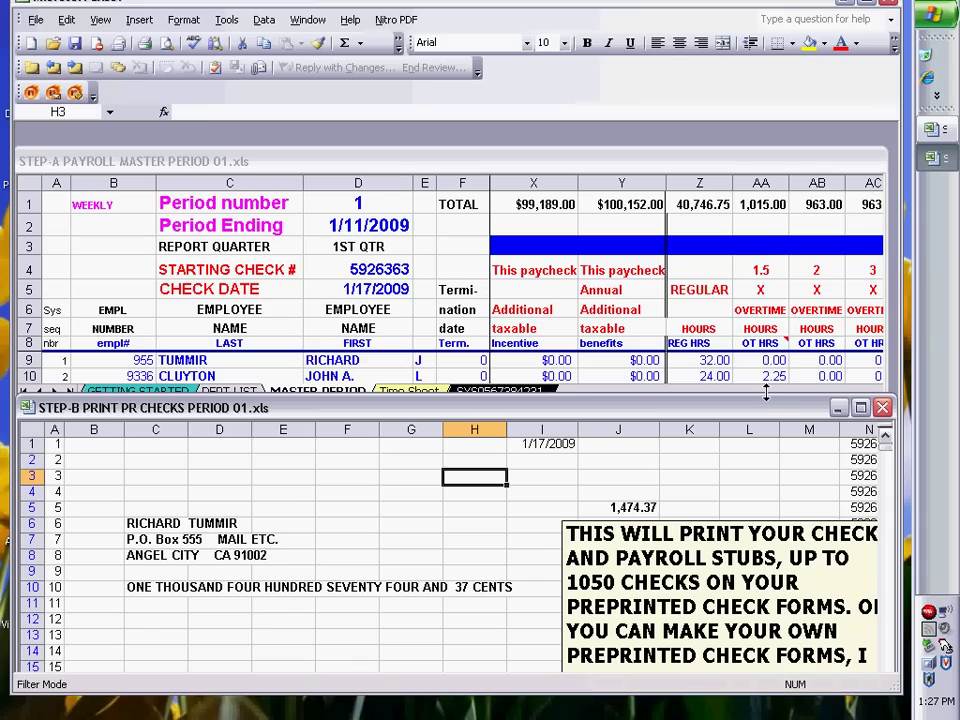
Step: Scroll the master sheet to column S and select the first employee's $2,000.00 weekly salary cell
{"action": "left_click", "coordinate": [677, 362]}
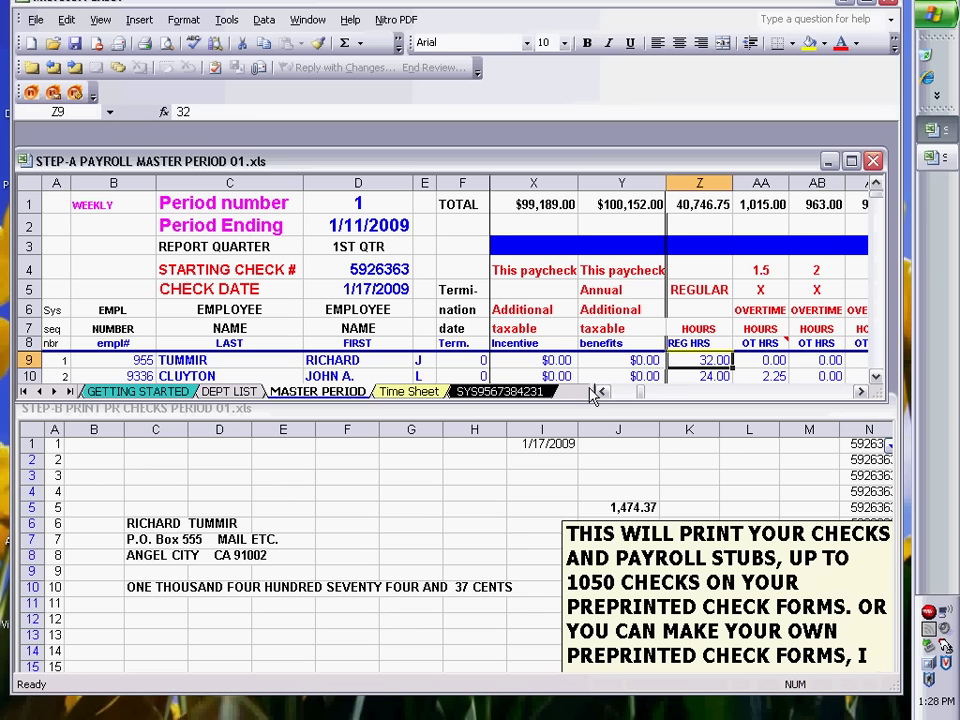
{"action": "left_click_drag", "start_coordinate": [591, 396], "coordinate": [613, 399]}
{"action": "left_click", "coordinate": [606, 395]}
{"action": "left_click", "coordinate": [606, 395]}
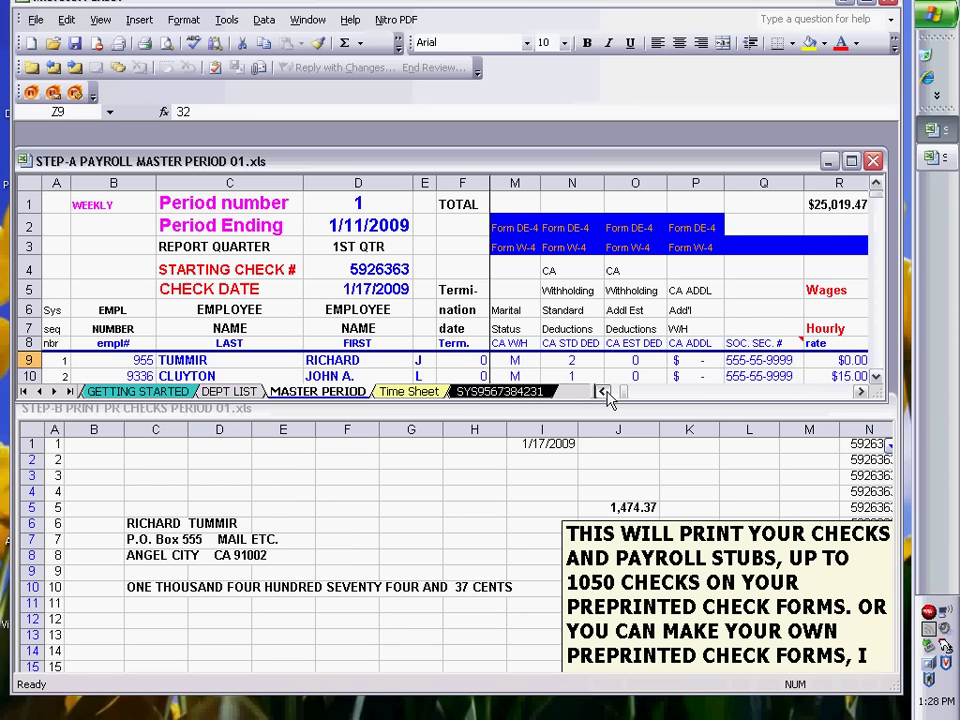
{"action": "left_click", "coordinate": [606, 395]}
{"action": "left_click", "coordinate": [606, 395]}
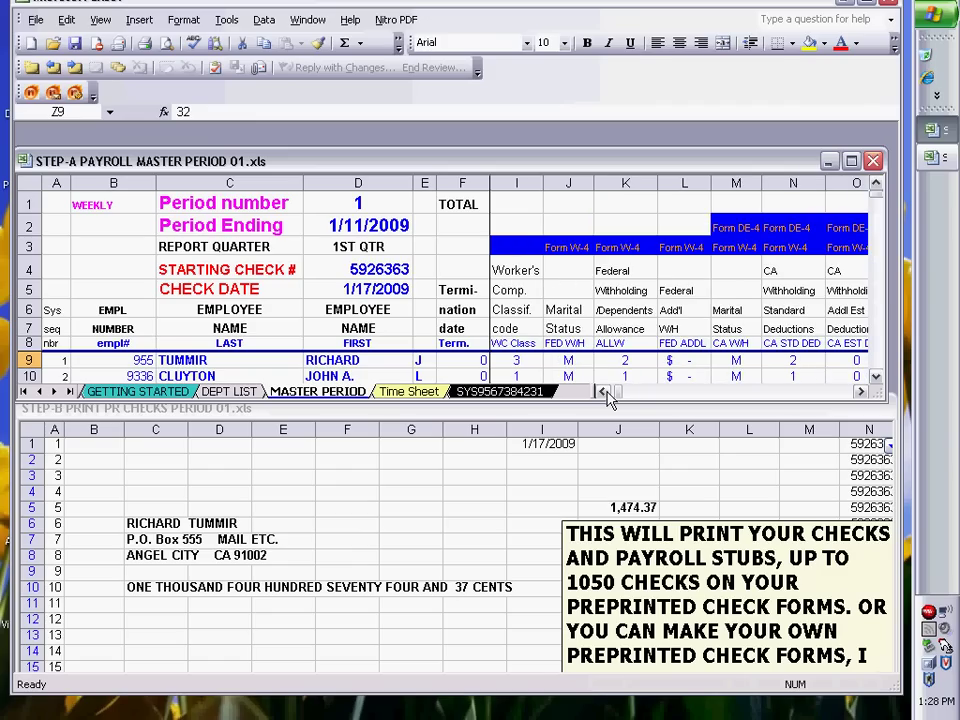
{"action": "left_click", "coordinate": [606, 395]}
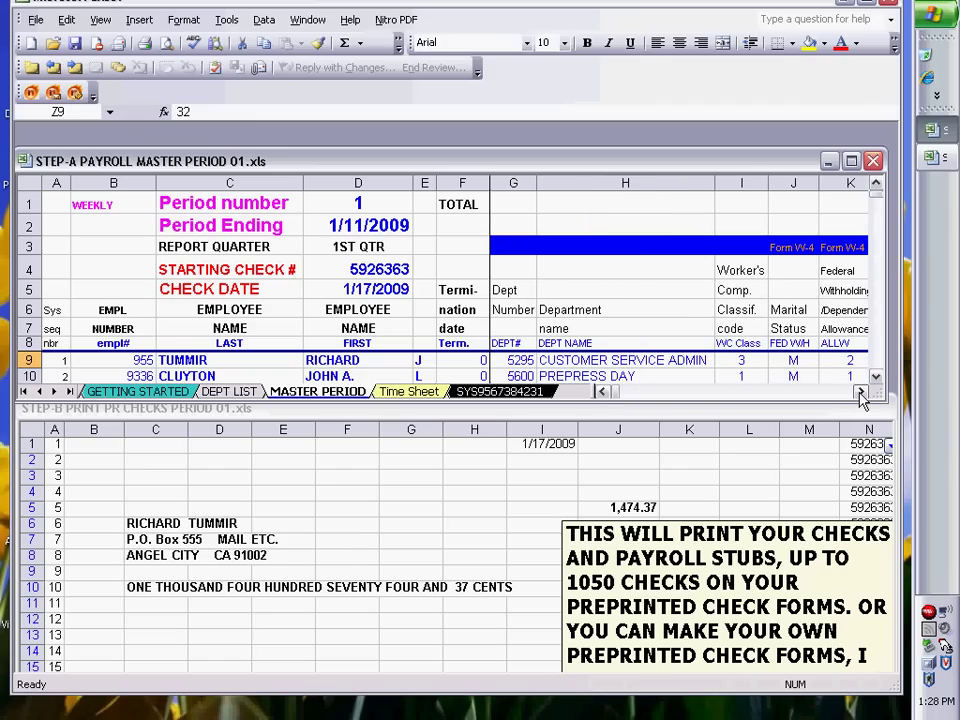
{"action": "left_click", "coordinate": [860, 394]}
{"action": "left_click", "coordinate": [861, 396]}
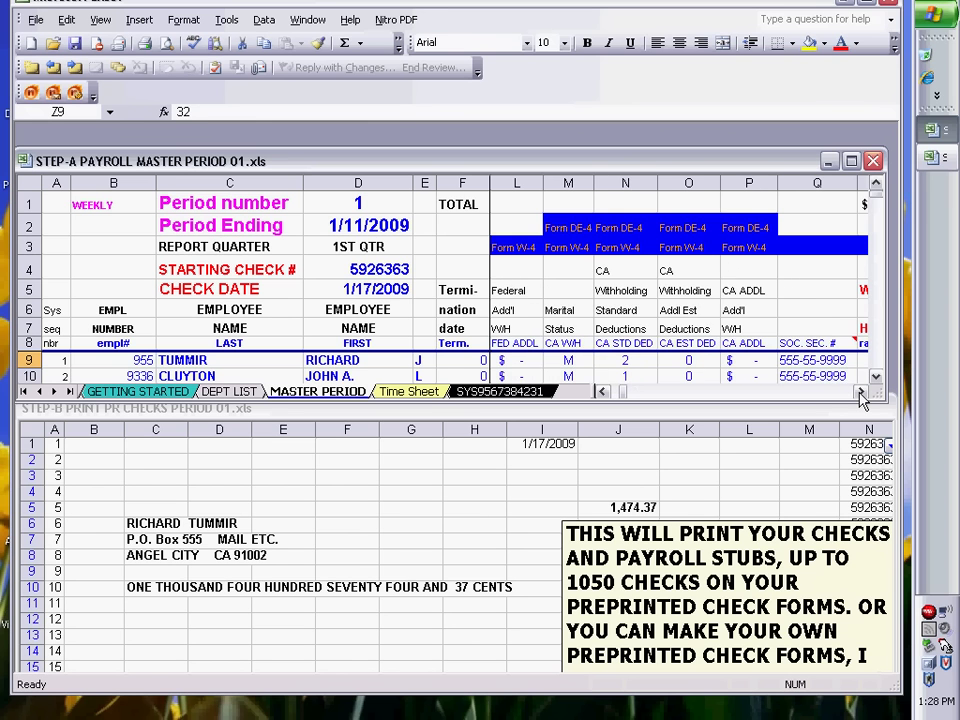
{"action": "left_click", "coordinate": [861, 395]}
{"action": "left_click", "coordinate": [861, 396]}
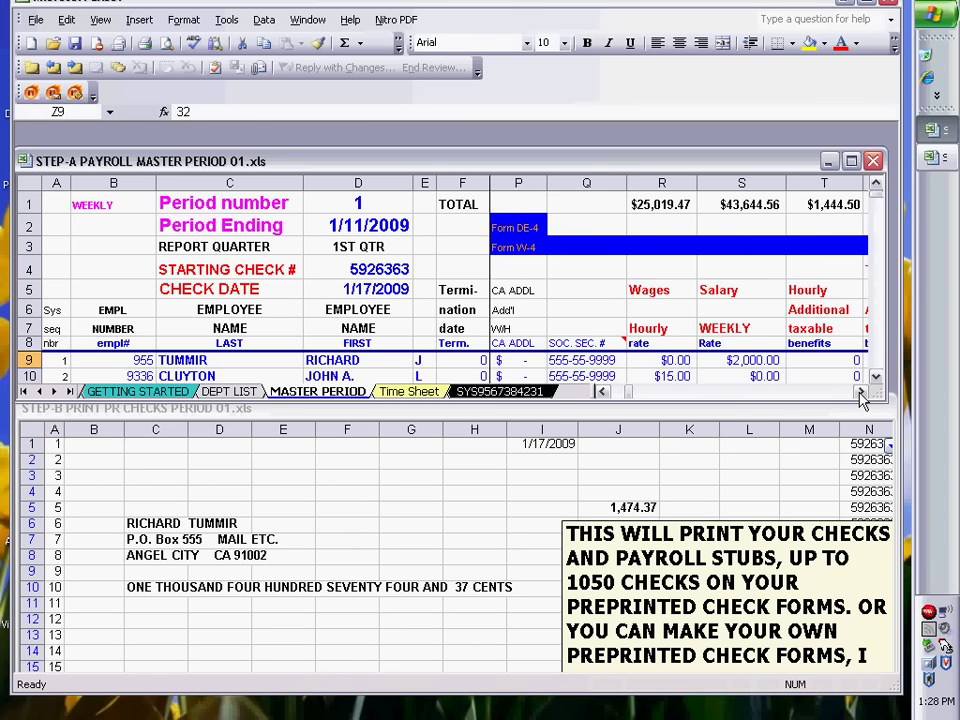
{"action": "left_click", "coordinate": [861, 396]}
{"action": "left_click", "coordinate": [676, 361]}
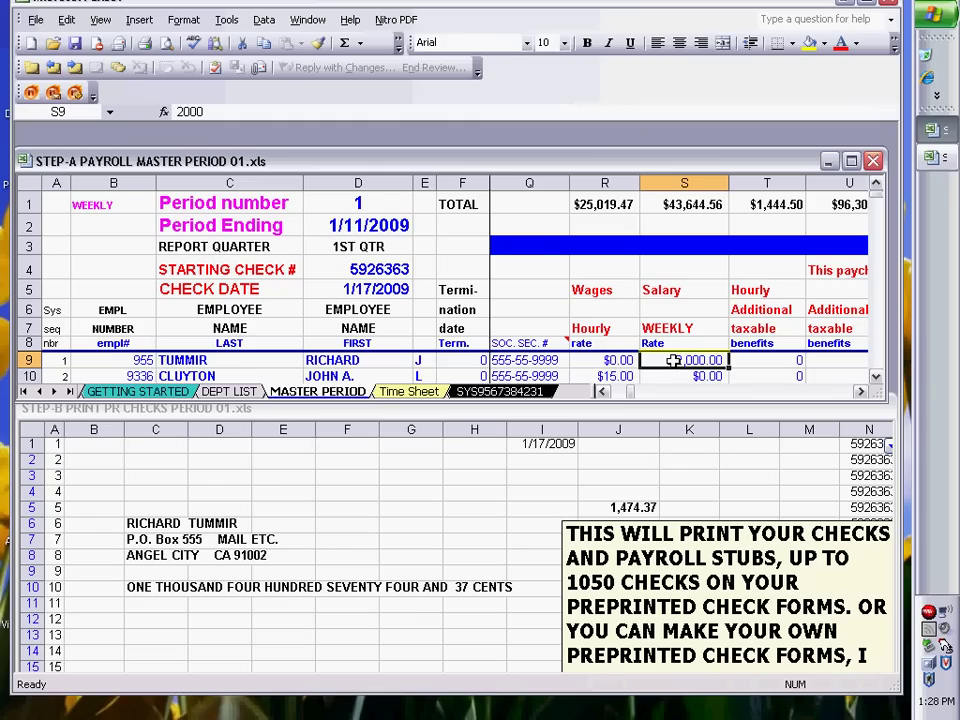
Step: Replace the 2000 weekly salary in S9 with 3500.00, lifting the check to 2,292.24
{"action": "double_click", "coordinate": [699, 360]}
{"action": "left_click_drag", "start_coordinate": [700, 360], "coordinate": [736, 358]}
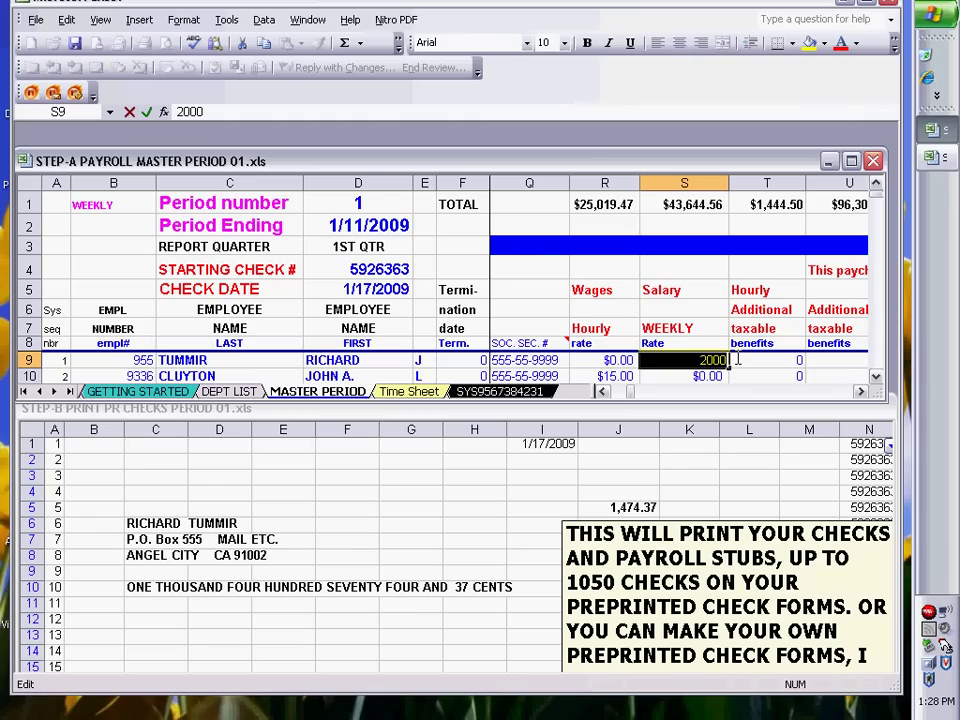
{"action": "type", "text": "3500"}
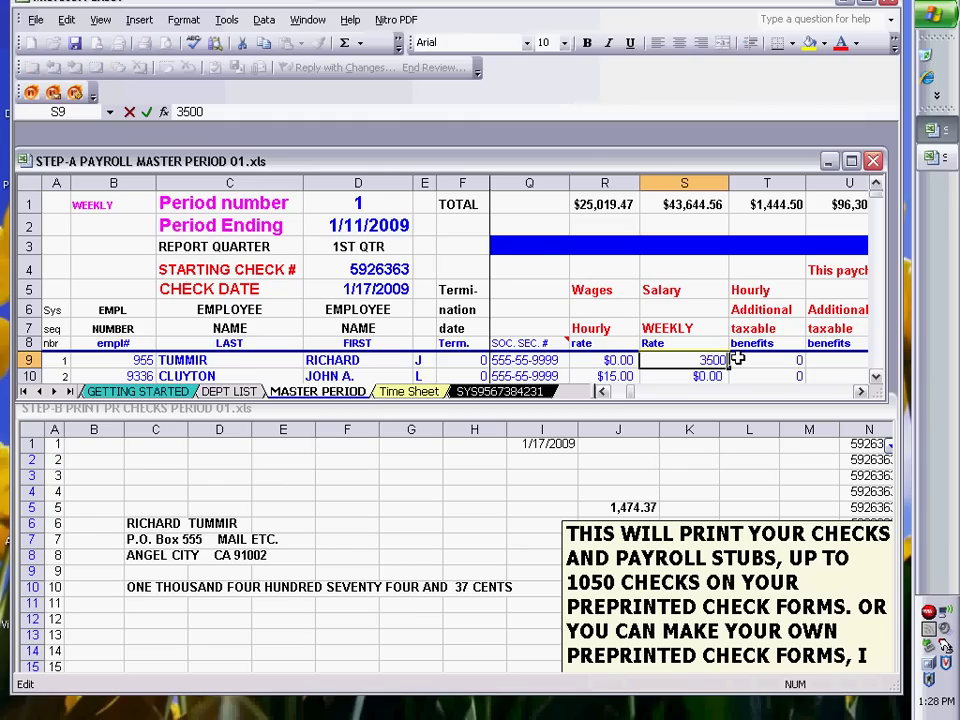
{"action": "type", "text": ".00"}
{"action": "left_click", "coordinate": [342, 500]}
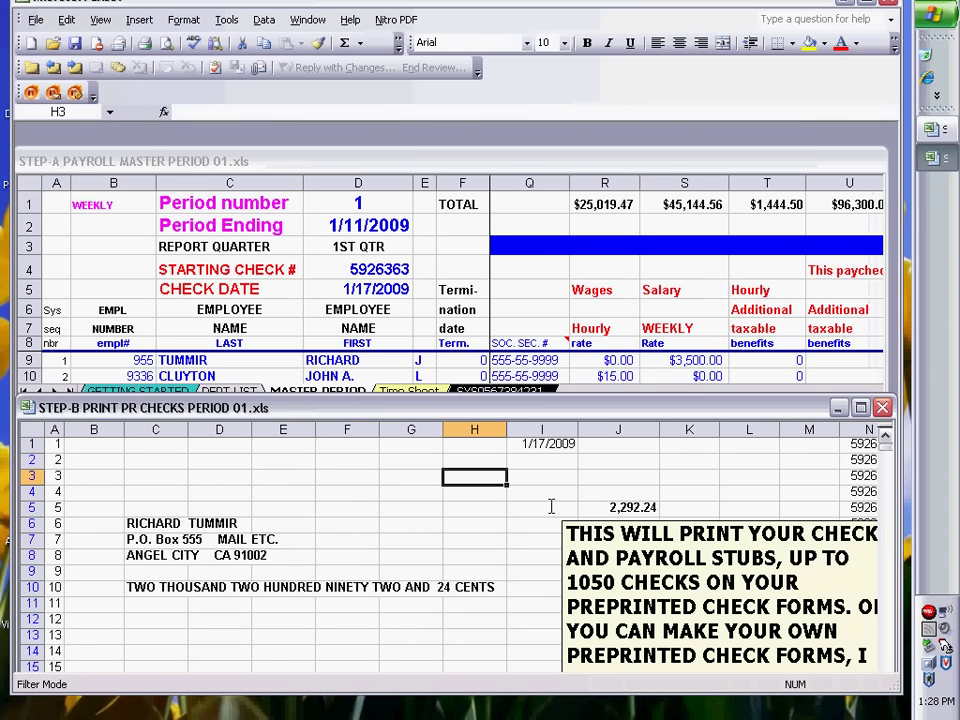
Step: Scroll the check workbook to the pay stub showing $3,500.00 gross, $1,207.76 taxes, 2,292.24 net
{"action": "left_click", "coordinate": [414, 526]}
{"action": "scroll", "coordinate": [414, 526], "scroll_direction": "down", "scroll_amount": 4}
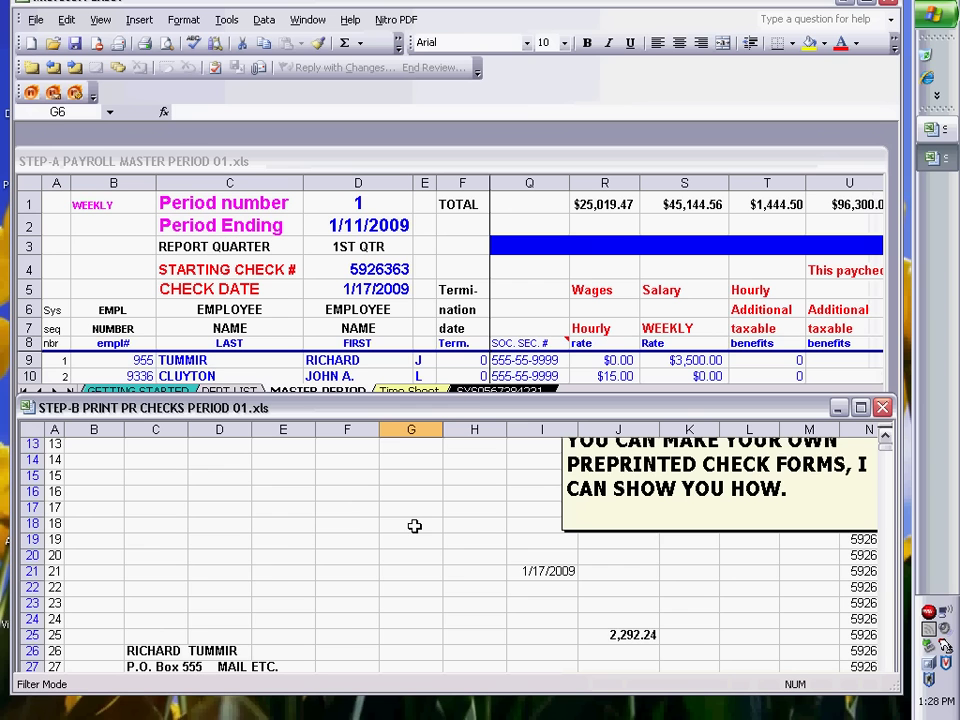
{"action": "scroll", "coordinate": [414, 526], "scroll_direction": "down", "scroll_amount": 2}
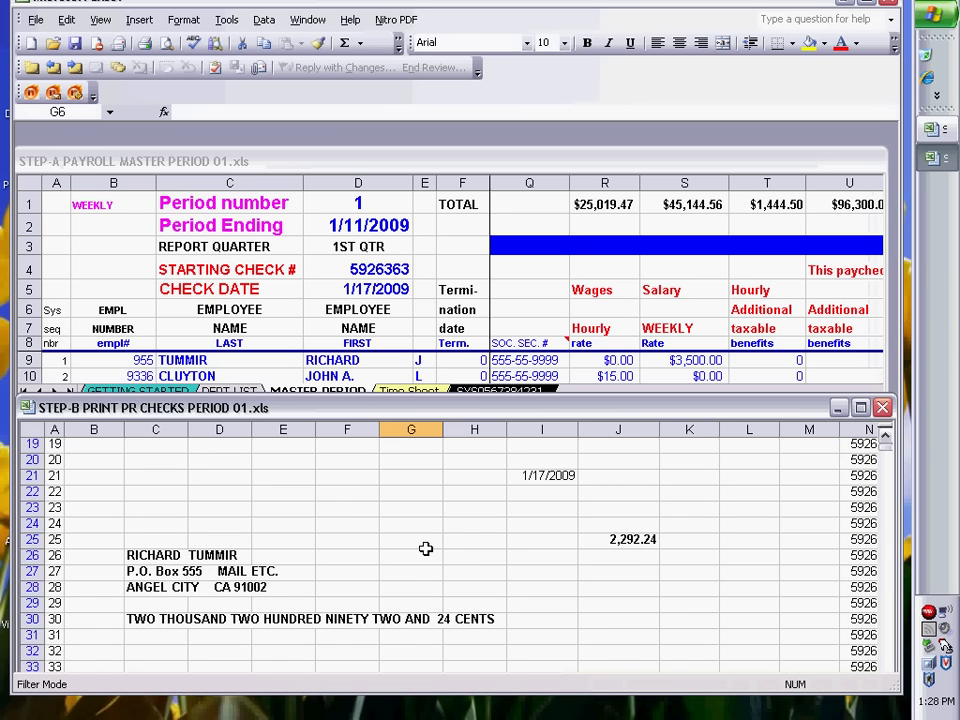
{"action": "scroll", "coordinate": [425, 548], "scroll_direction": "down", "scroll_amount": 4}
{"action": "scroll", "coordinate": [425, 548], "scroll_direction": "down", "scroll_amount": 3}
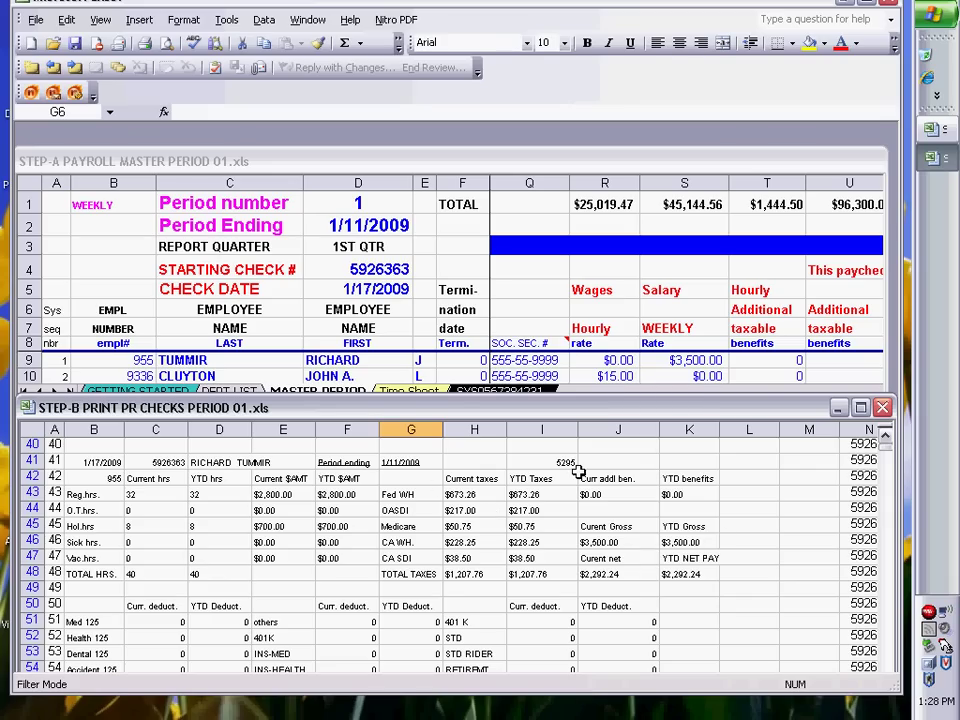
{"action": "left_click", "coordinate": [662, 360]}
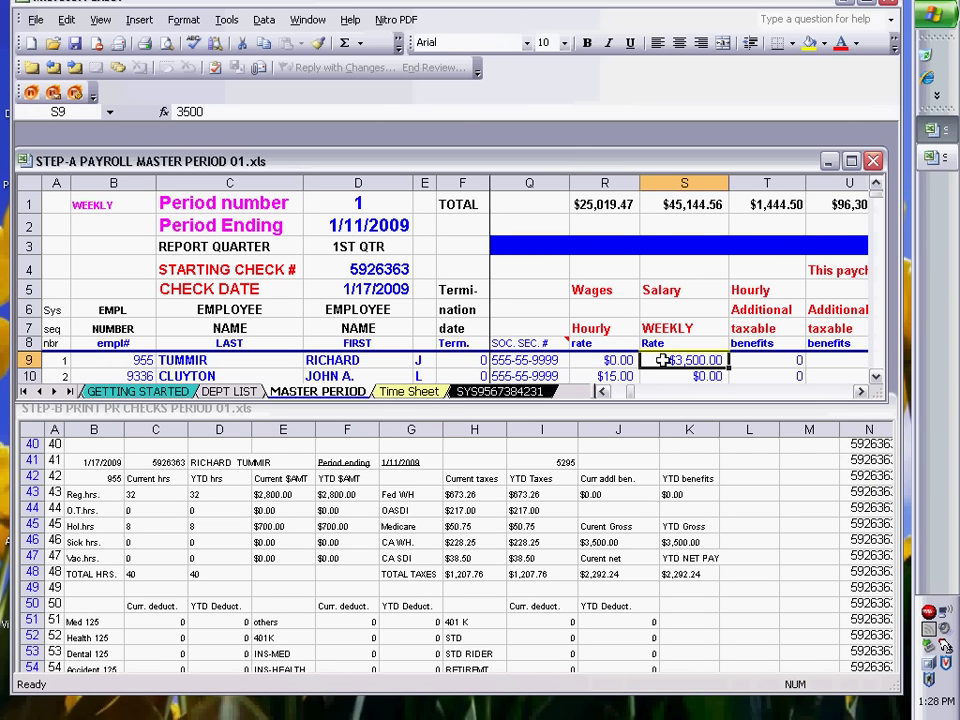
Step: Enter 1000.00 as the weekly salary and check the recalculated 820.53 check amount
{"action": "type", "text": "1"}
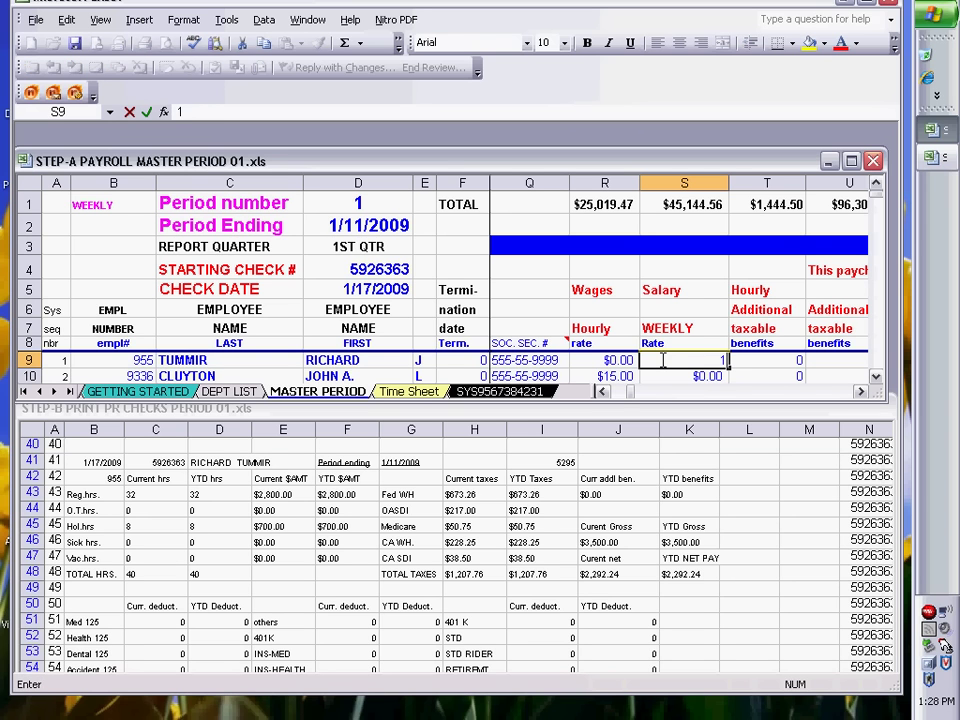
{"action": "type", "text": "000.0"}
{"action": "type", "text": "0"}
{"action": "left_click", "coordinate": [717, 556]}
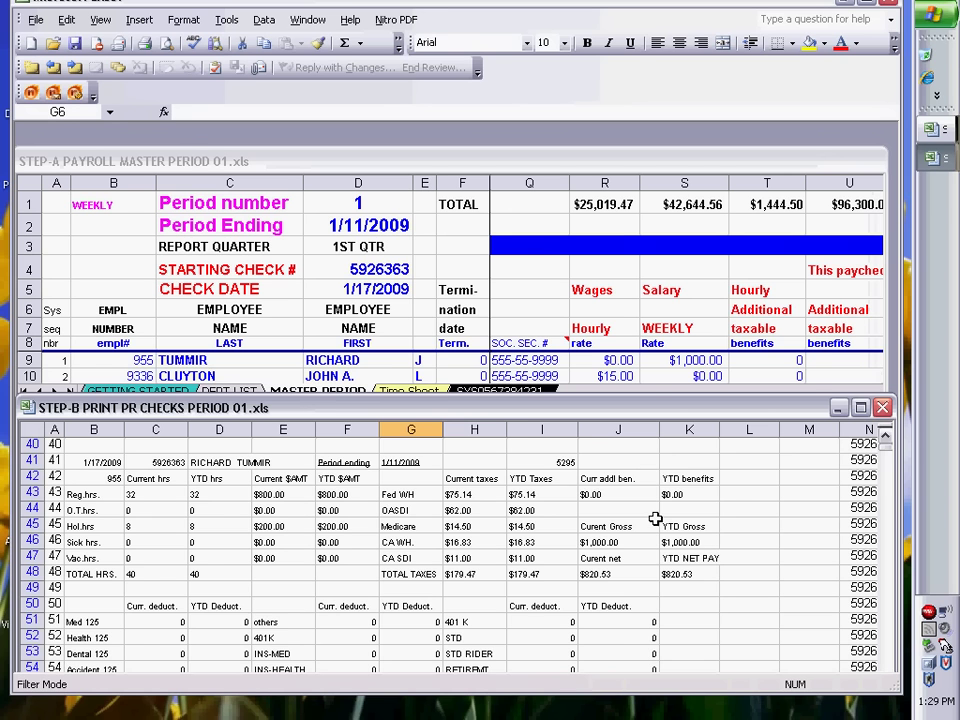
{"action": "left_click", "coordinate": [711, 458]}
{"action": "scroll", "coordinate": [711, 458], "scroll_direction": "up", "scroll_amount": 1}
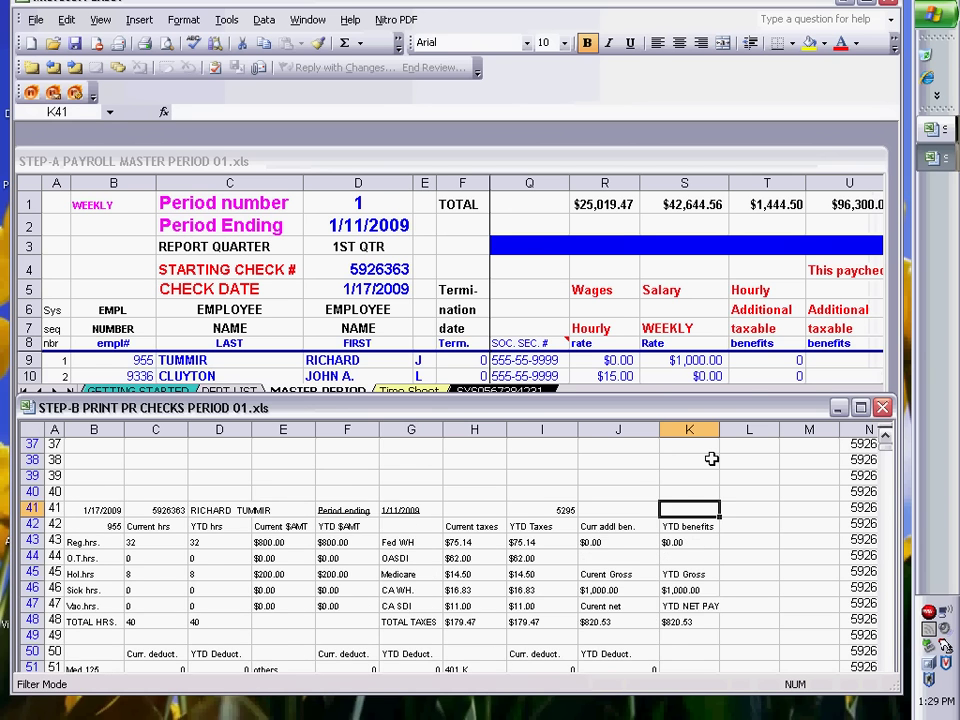
{"action": "scroll", "coordinate": [711, 458], "scroll_direction": "up", "scroll_amount": 4}
{"action": "scroll", "coordinate": [711, 458], "scroll_direction": "up", "scroll_amount": 1}
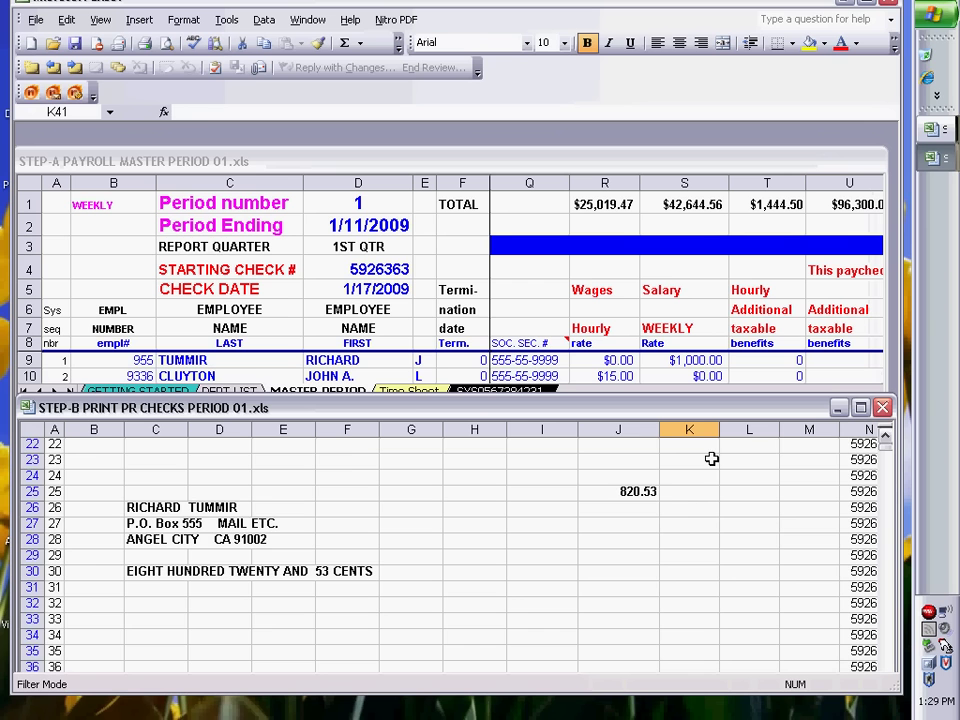
{"action": "scroll", "coordinate": [711, 458], "scroll_direction": "up", "scroll_amount": 2}
{"action": "scroll", "coordinate": [666, 502], "scroll_direction": "up", "scroll_amount": 1}
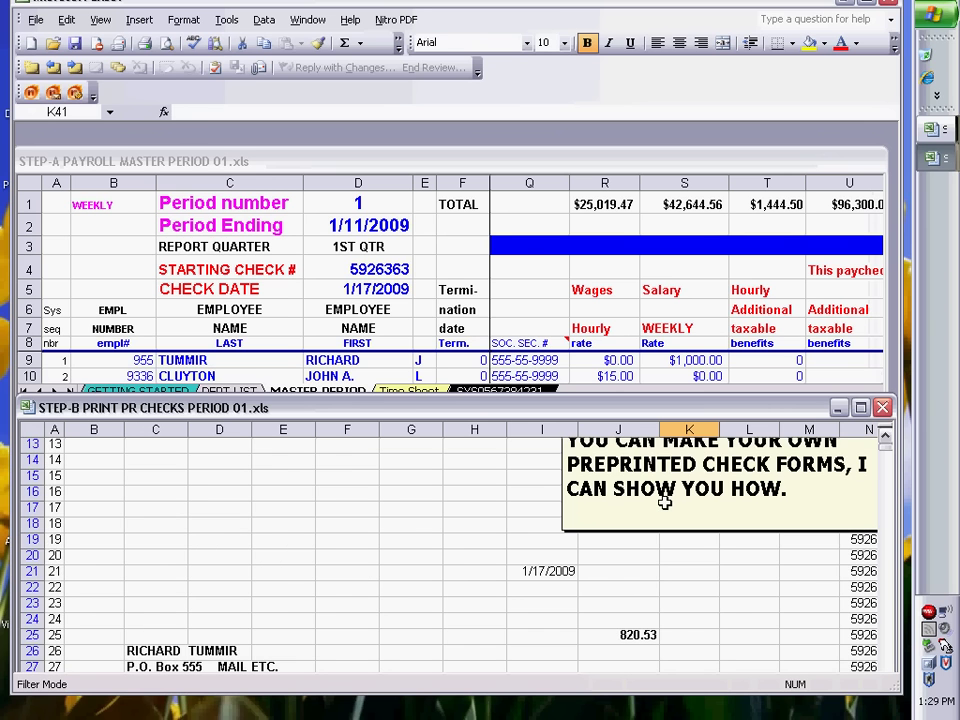
{"action": "scroll", "coordinate": [665, 502], "scroll_direction": "up", "scroll_amount": 3}
{"action": "scroll", "coordinate": [665, 502], "scroll_direction": "up", "scroll_amount": 1}
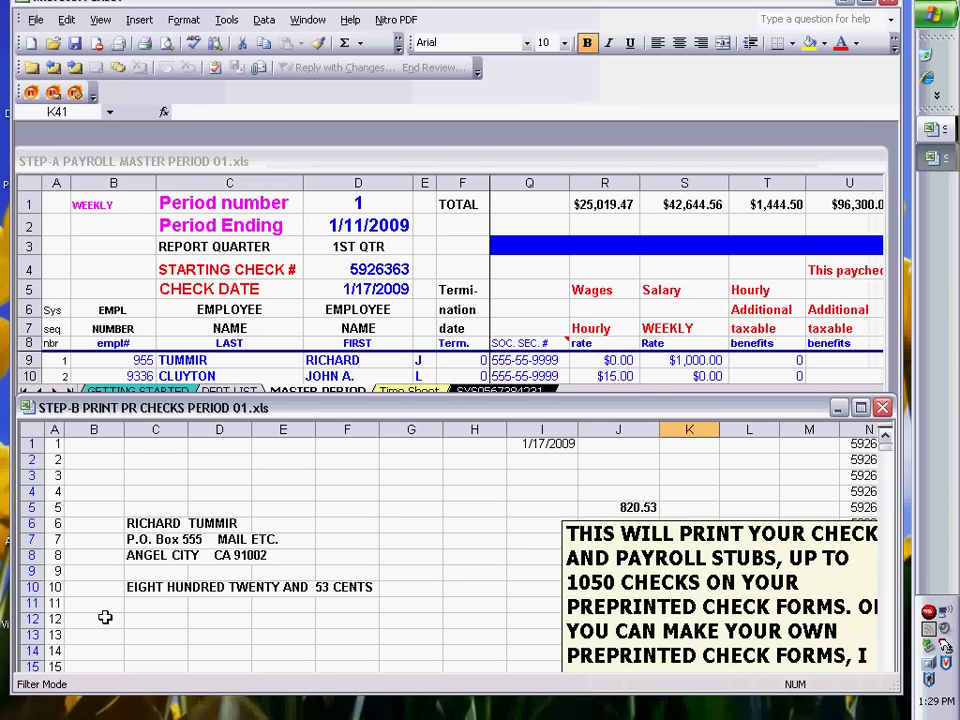
{"action": "left_click", "coordinate": [652, 366]}
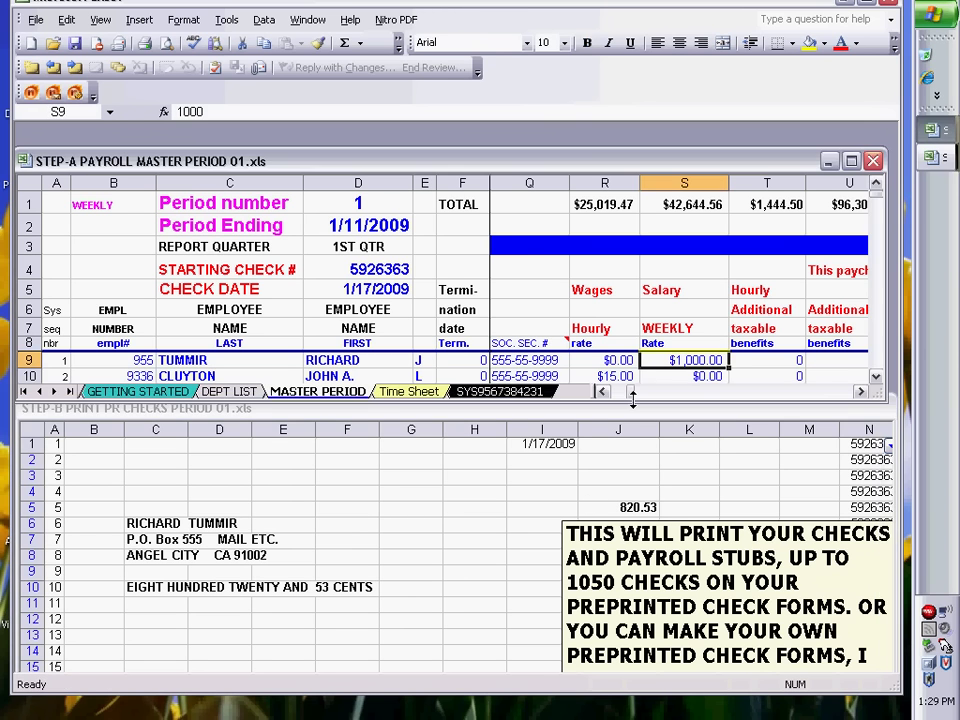
Step: Scroll the master sheet right past the hours columns to the deduction columns
{"action": "left_click", "coordinate": [862, 393]}
{"action": "left_click", "coordinate": [826, 394]}
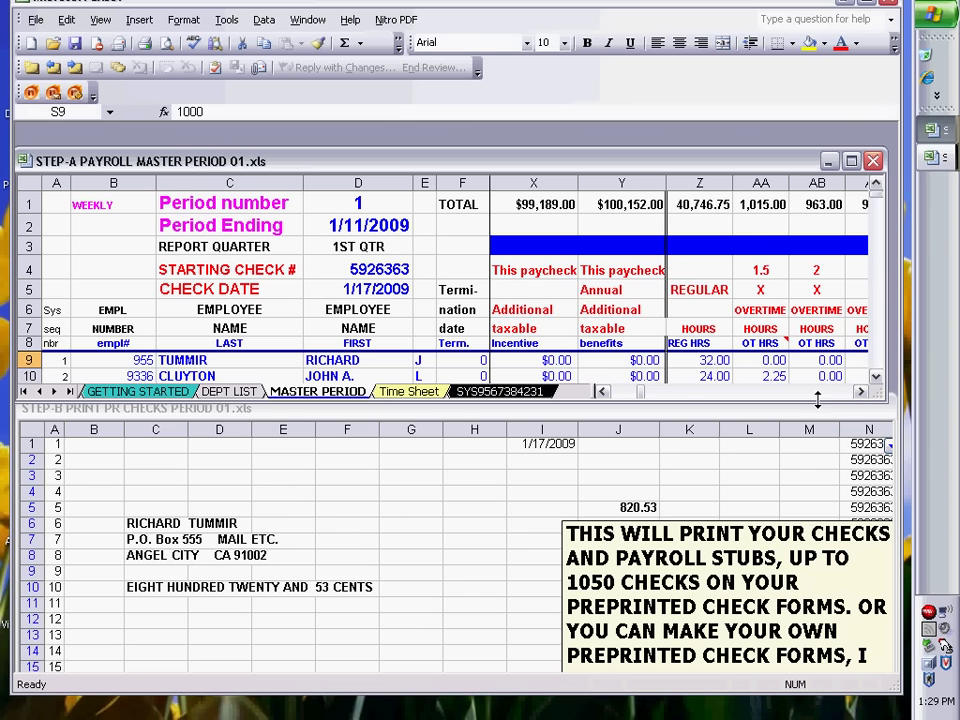
{"action": "left_click", "coordinate": [860, 392]}
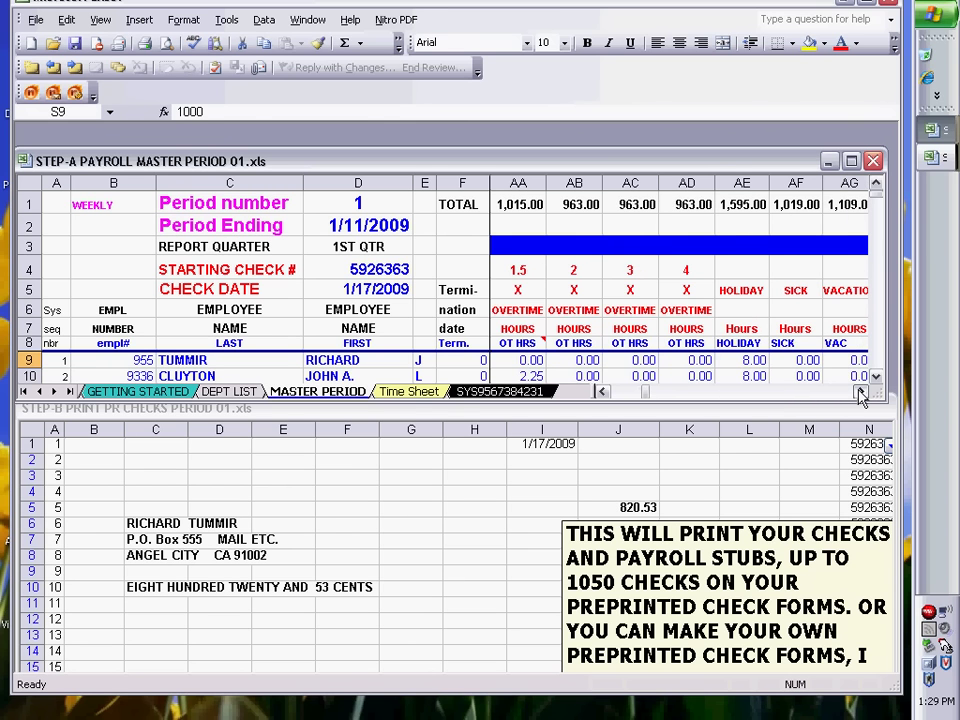
{"action": "left_click", "coordinate": [860, 392]}
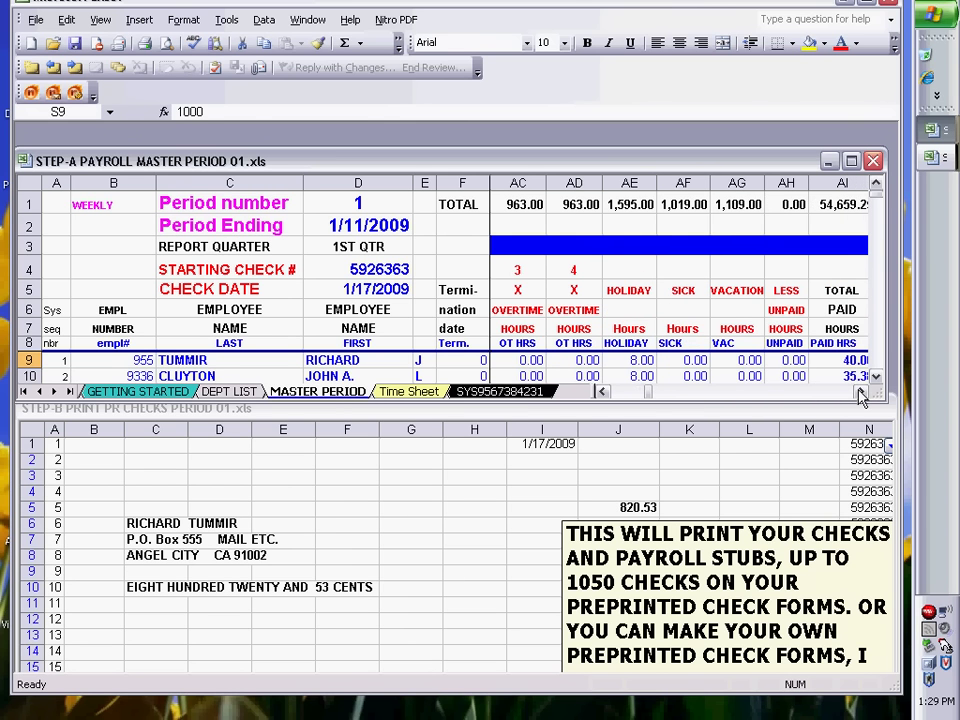
{"action": "left_click", "coordinate": [860, 392]}
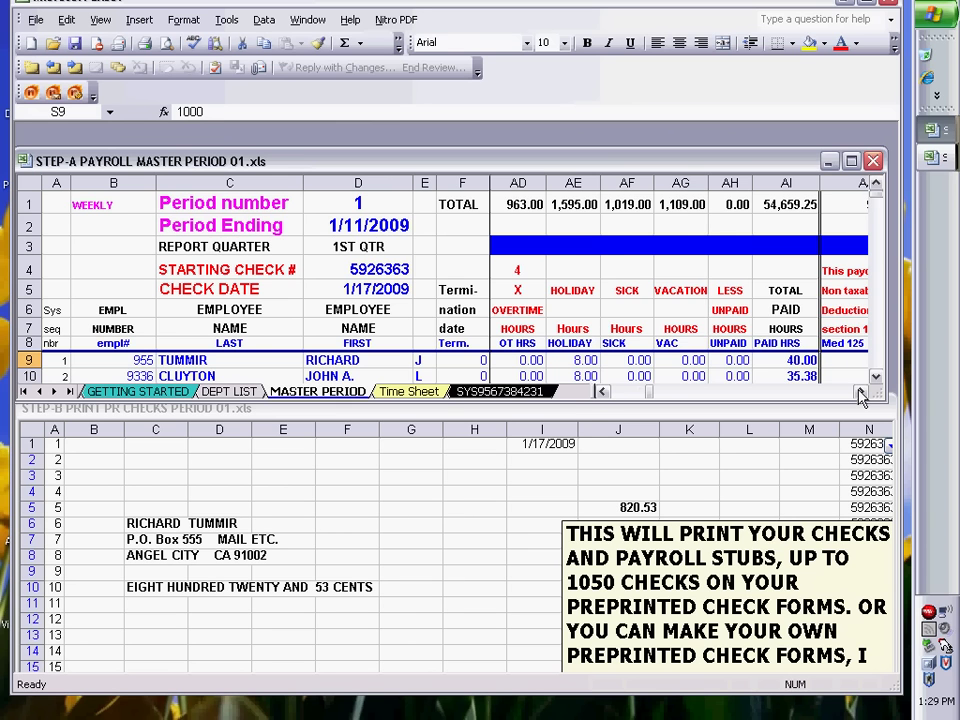
{"action": "left_click", "coordinate": [860, 392]}
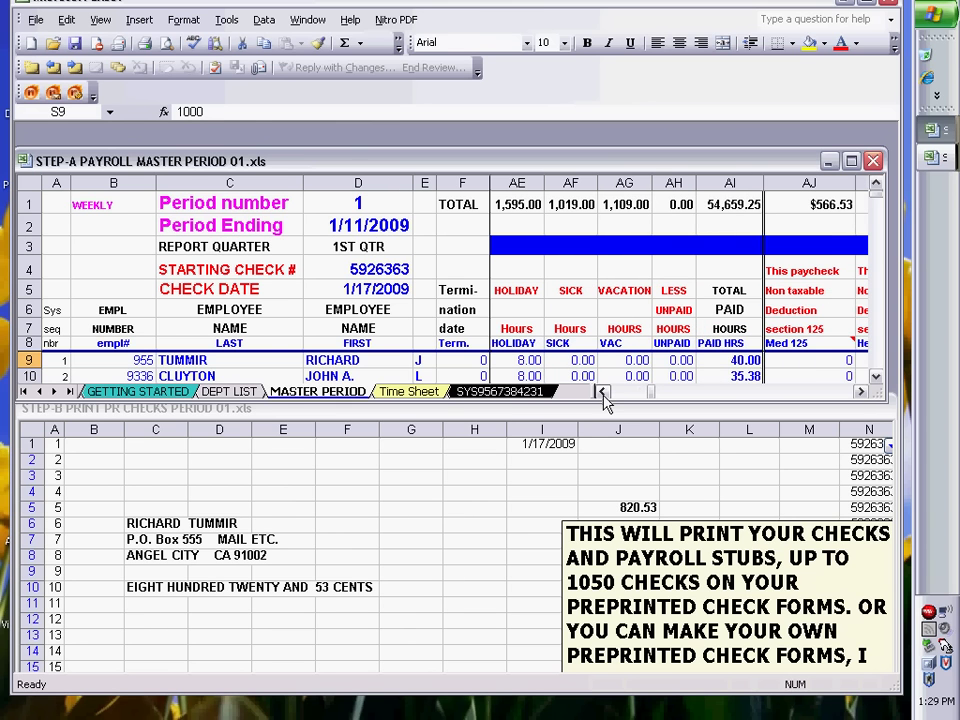
Step: Scroll back left until the withholding status and allowance columns I through O show
{"action": "left_click", "coordinate": [603, 392]}
{"action": "left_click", "coordinate": [603, 392]}
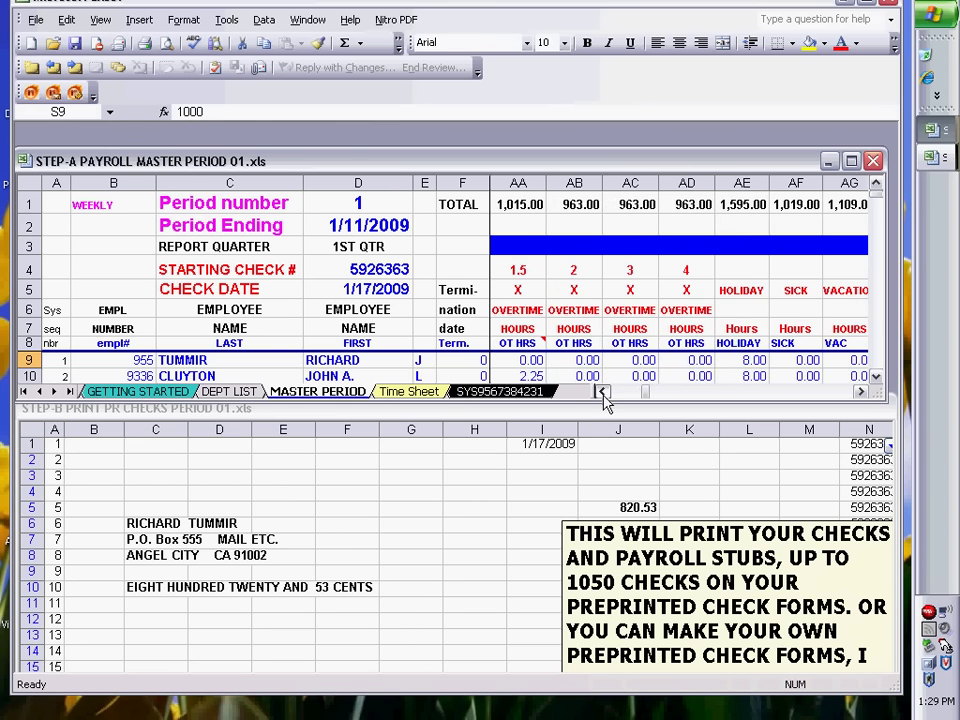
{"action": "left_click", "coordinate": [603, 393]}
{"action": "left_click", "coordinate": [603, 392]}
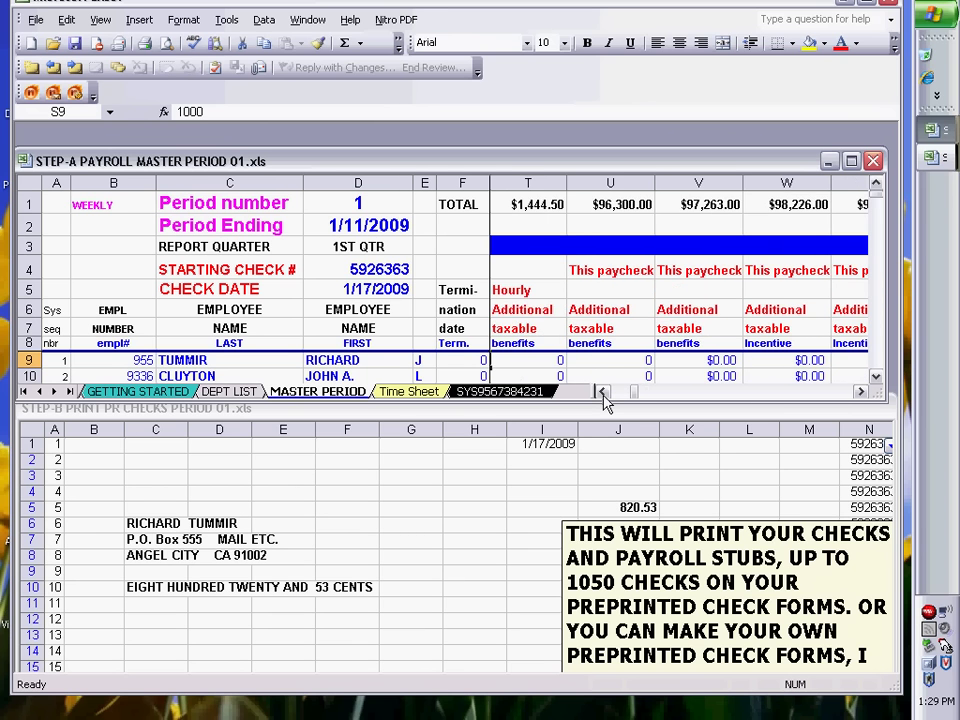
{"action": "left_click", "coordinate": [603, 392]}
{"action": "left_click", "coordinate": [603, 392]}
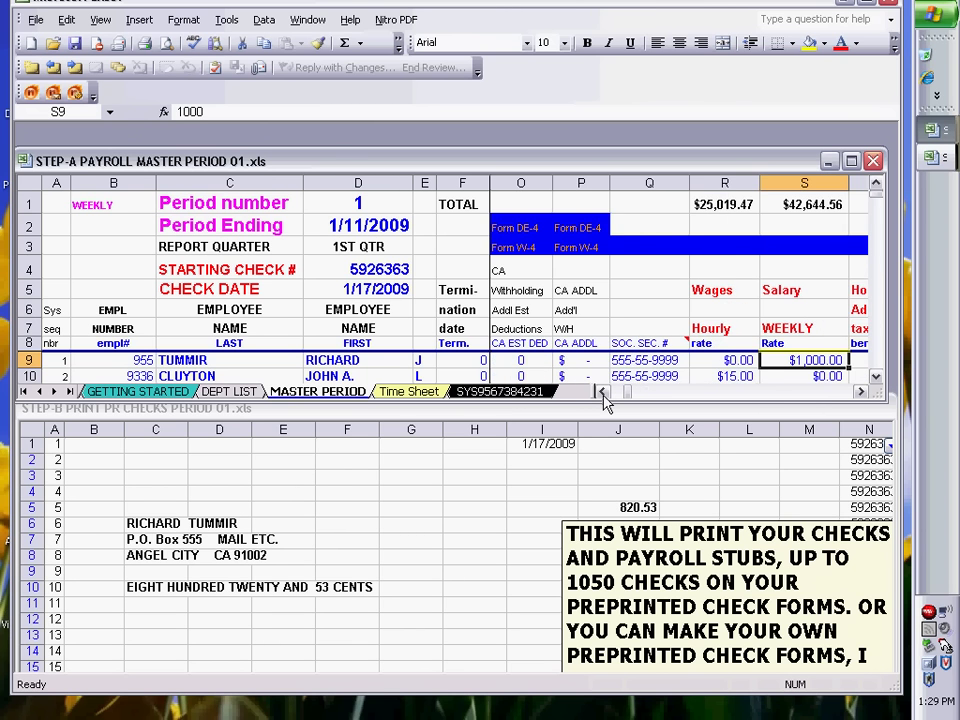
{"action": "left_click", "coordinate": [603, 392]}
{"action": "left_click", "coordinate": [603, 392]}
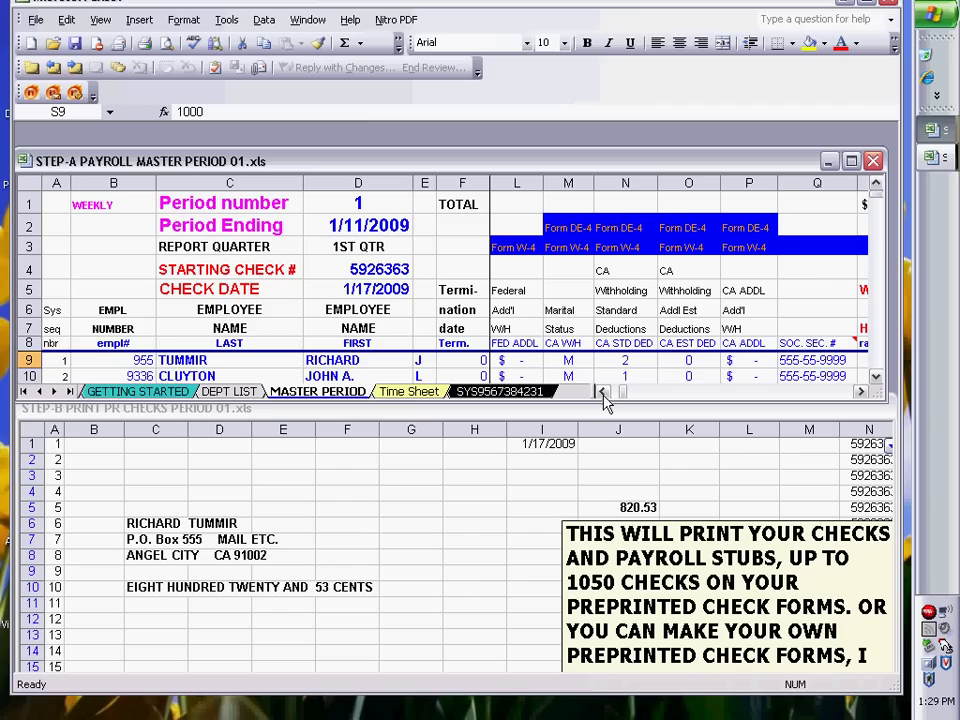
{"action": "left_click", "coordinate": [603, 392]}
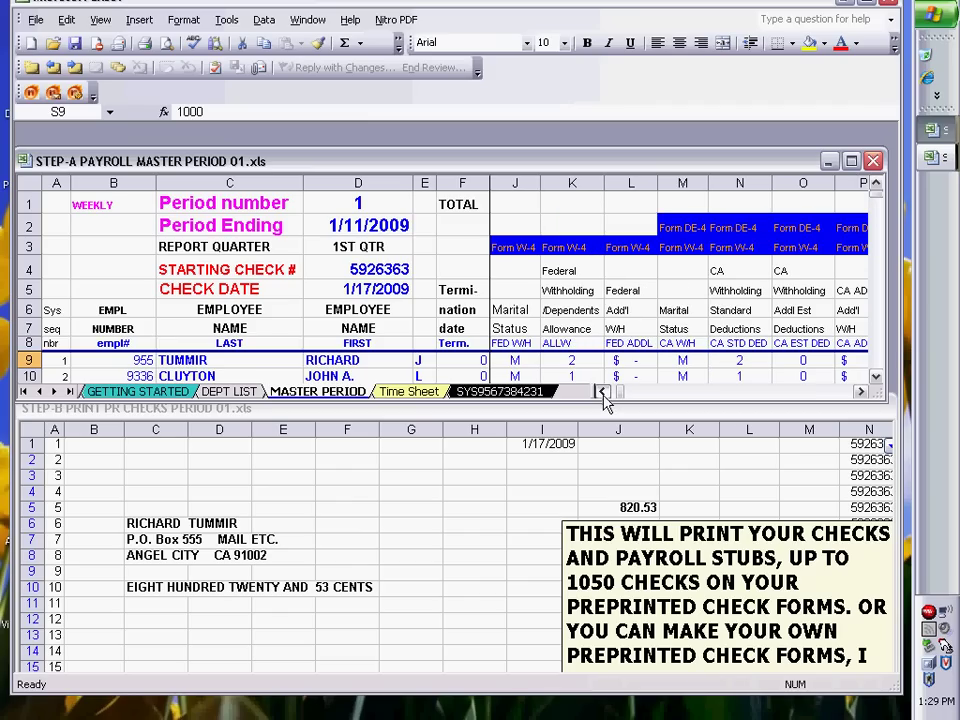
{"action": "left_click", "coordinate": [603, 393]}
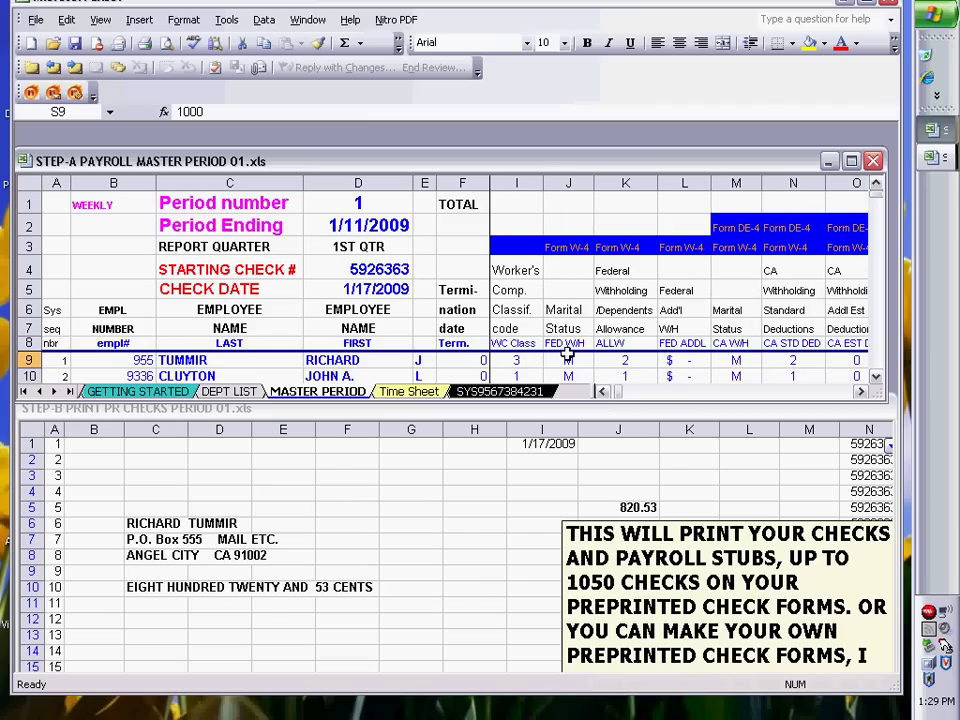
Step: Enter S and 0 for federal status and allowances, S and 0 for state, dropping the check to 704.74
{"action": "left_click", "coordinate": [574, 361]}
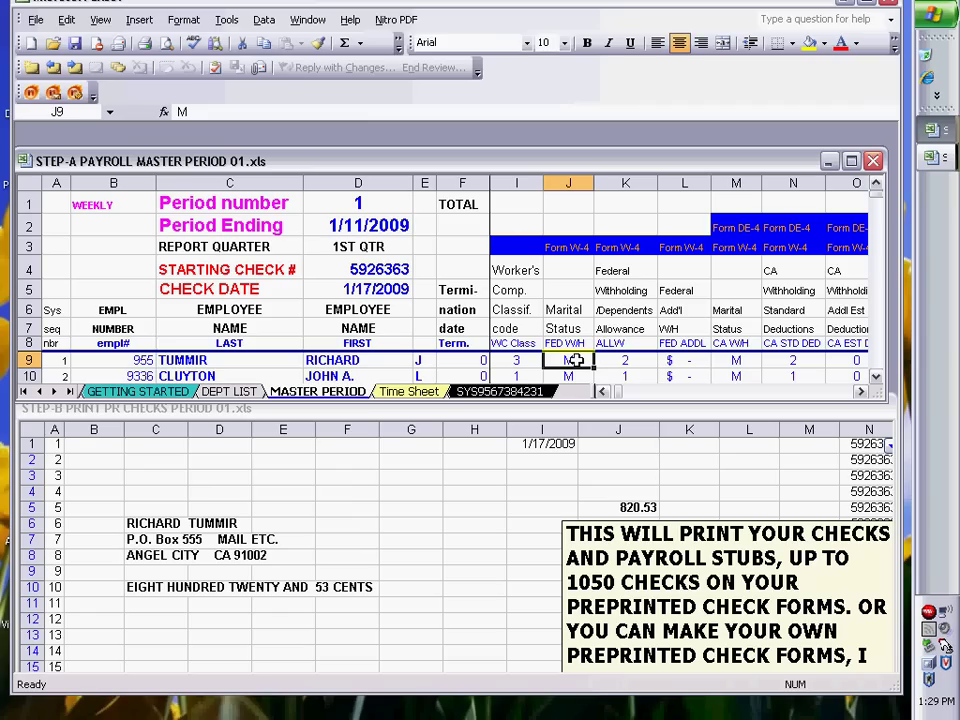
{"action": "type", "text": "s"}
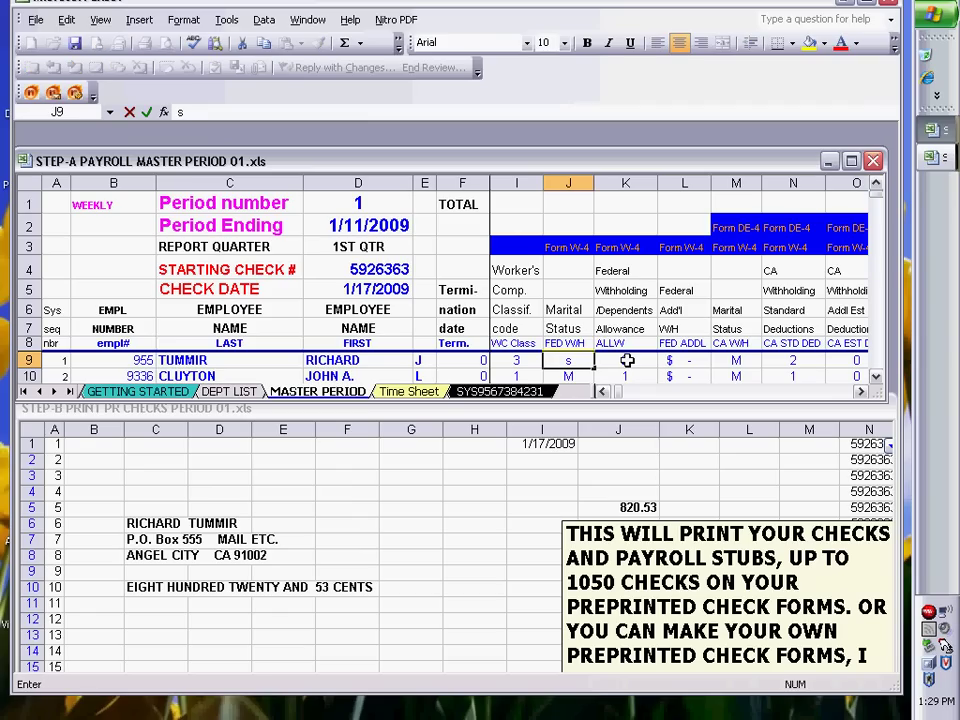
{"action": "key", "text": "BackSpace"}
{"action": "key", "text": "Caps_Lock"}
{"action": "type", "text": "S"}
{"action": "left_click", "coordinate": [634, 362]}
{"action": "type", "text": "0"}
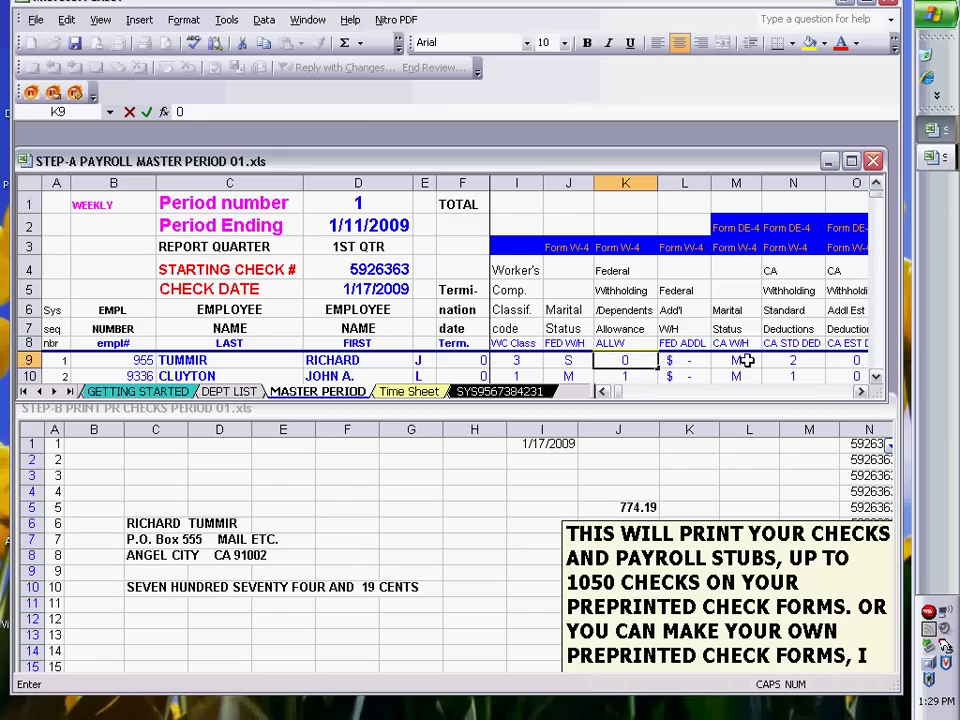
{"action": "left_click", "coordinate": [747, 360]}
{"action": "type", "text": "S"}
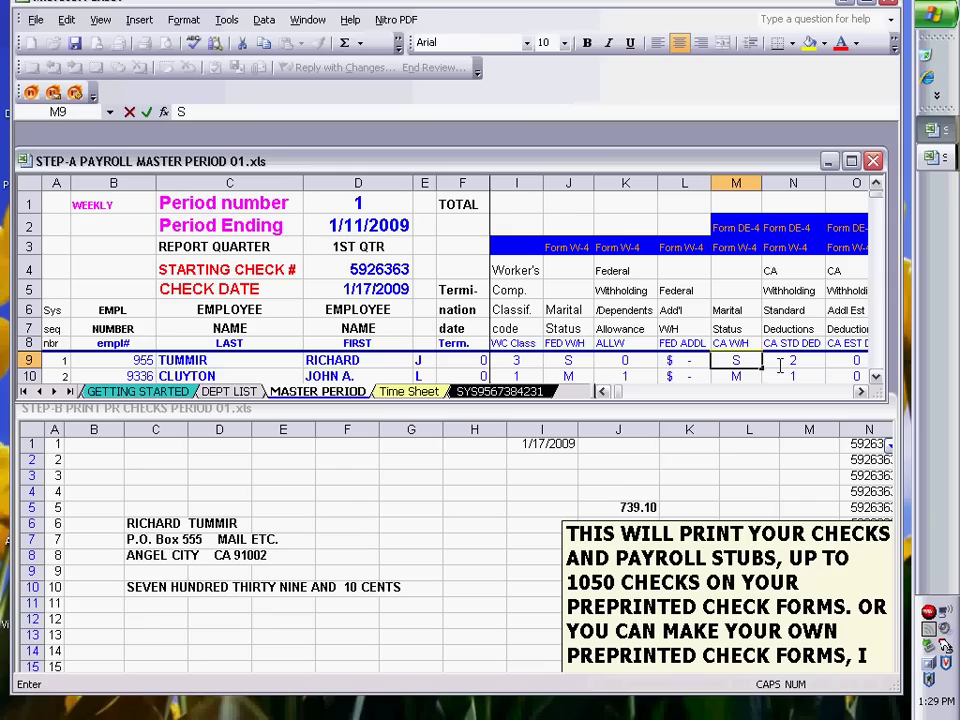
{"action": "left_click", "coordinate": [790, 368]}
{"action": "type", "text": "0"}
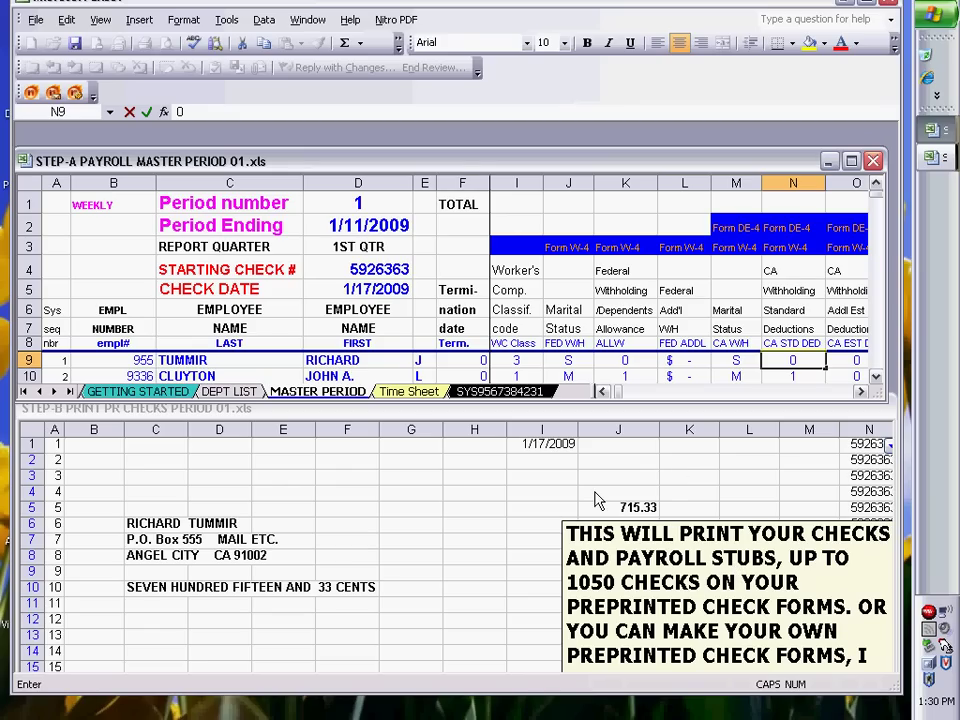
{"action": "left_click", "coordinate": [702, 500]}
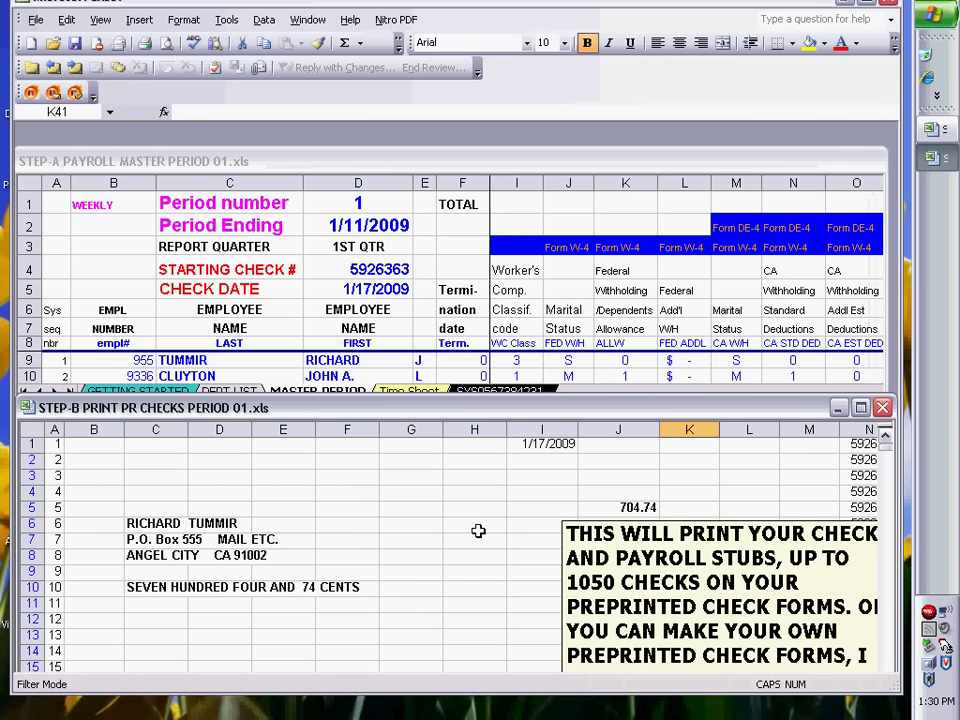
{"action": "scroll", "coordinate": [455, 590], "scroll_direction": "down", "scroll_amount": 1}
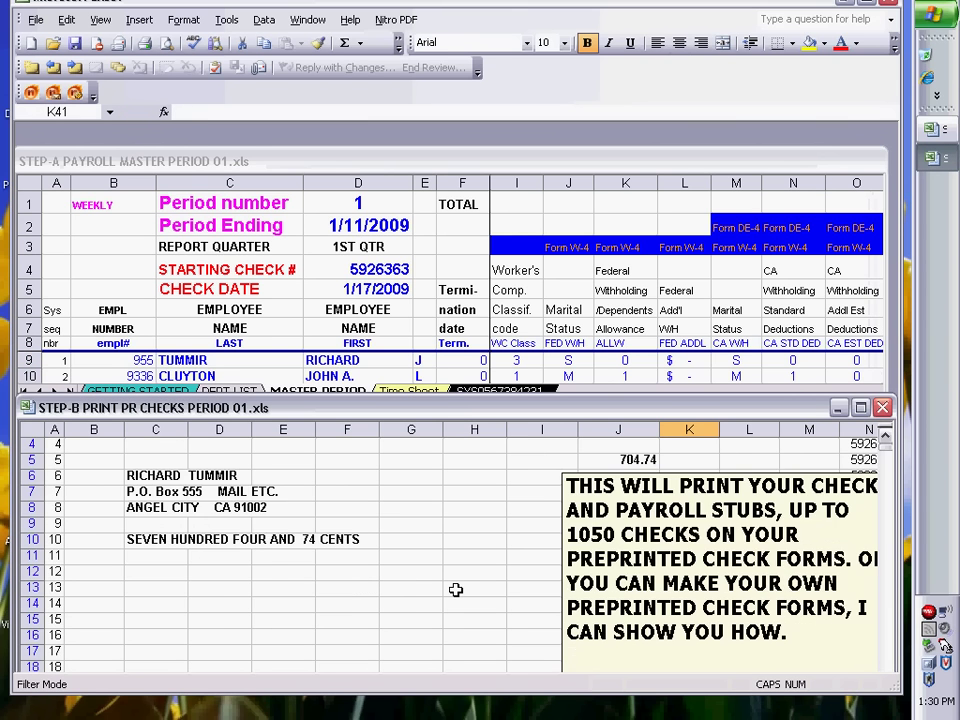
{"action": "scroll", "coordinate": [455, 590], "scroll_direction": "down", "scroll_amount": 5}
{"action": "scroll", "coordinate": [344, 551], "scroll_direction": "down", "scroll_amount": 1}
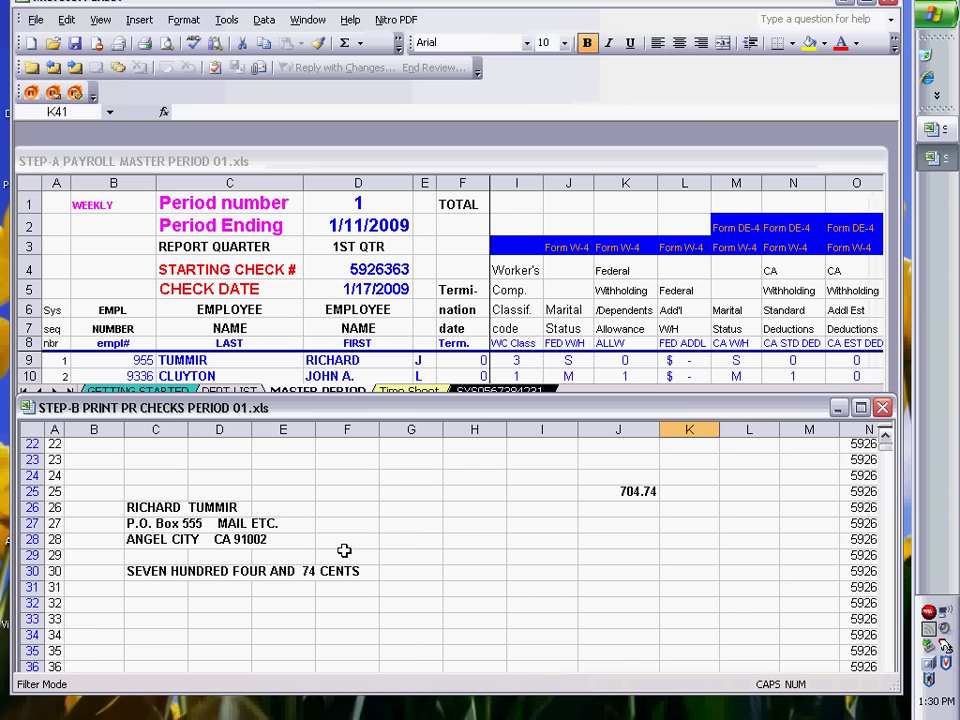
{"action": "scroll", "coordinate": [506, 550], "scroll_direction": "down", "scroll_amount": 3}
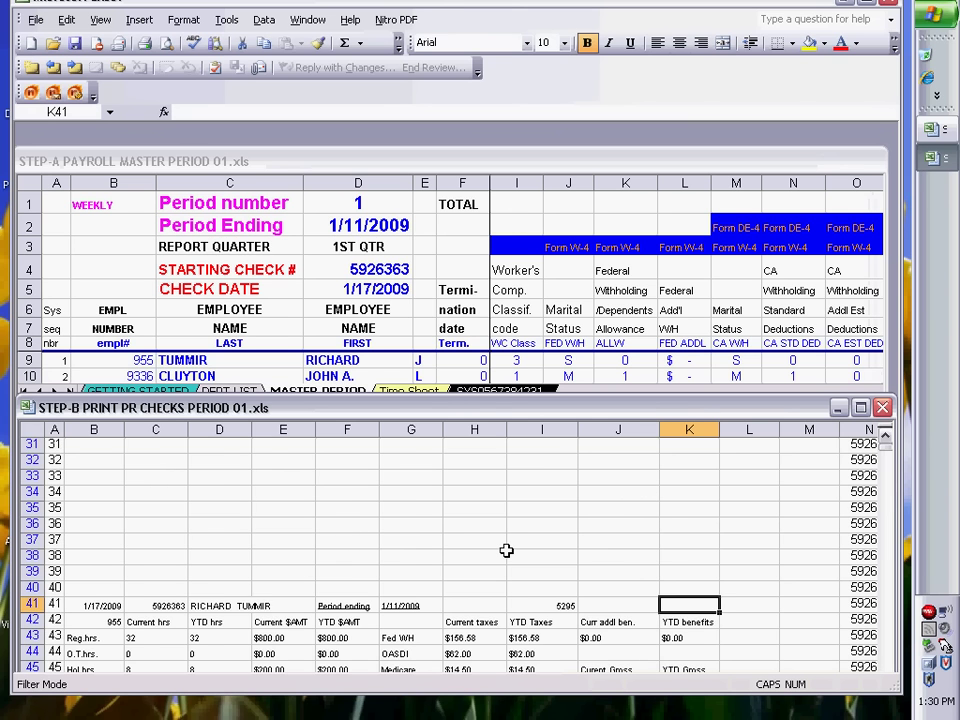
{"action": "scroll", "coordinate": [506, 550], "scroll_direction": "down", "scroll_amount": 3}
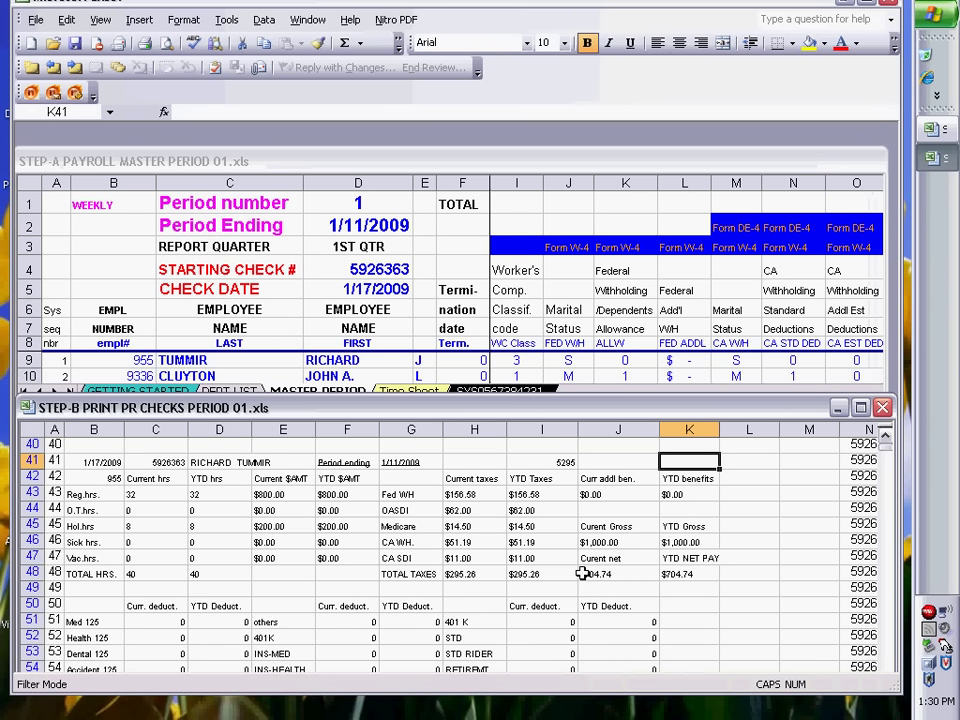
{"action": "left_click", "coordinate": [783, 508]}
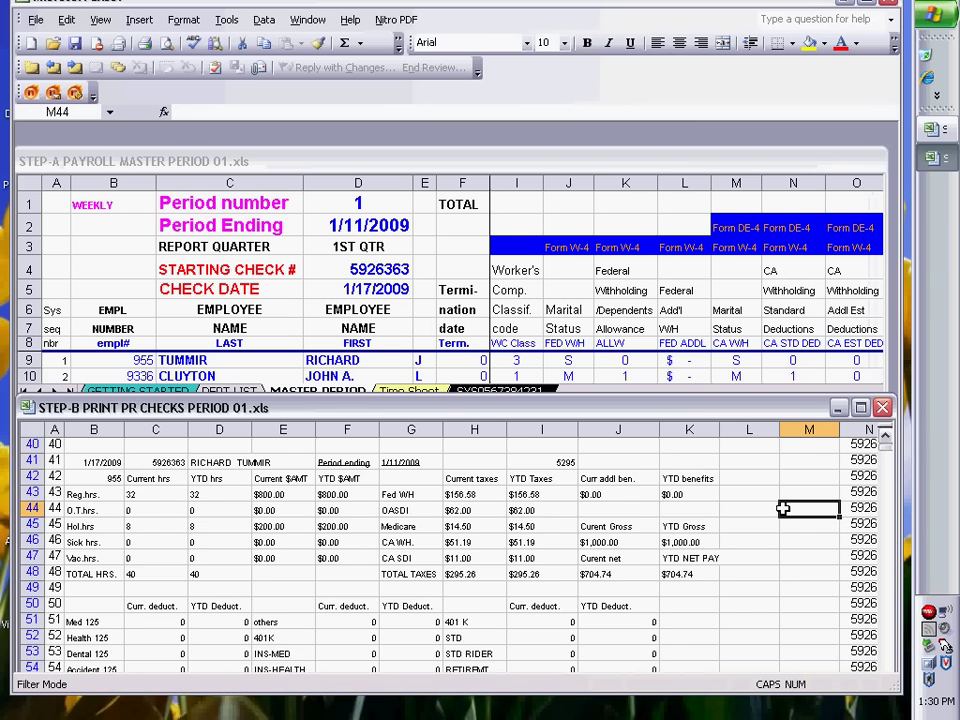
{"action": "scroll", "coordinate": [783, 508], "scroll_direction": "up", "scroll_amount": 6}
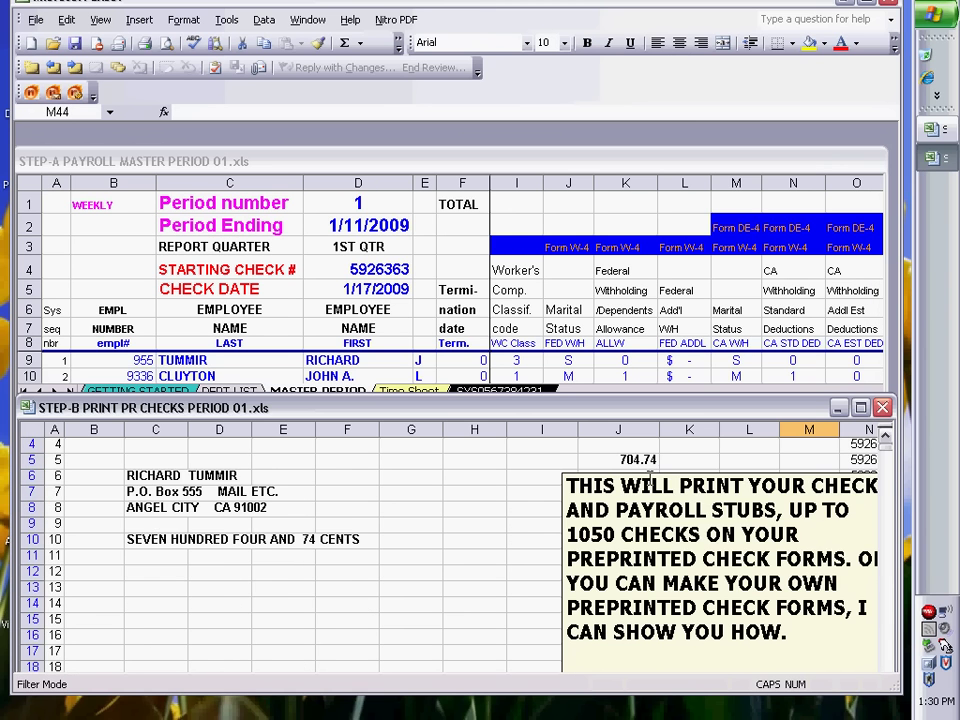
{"action": "scroll", "coordinate": [648, 481], "scroll_direction": "up", "scroll_amount": 1}
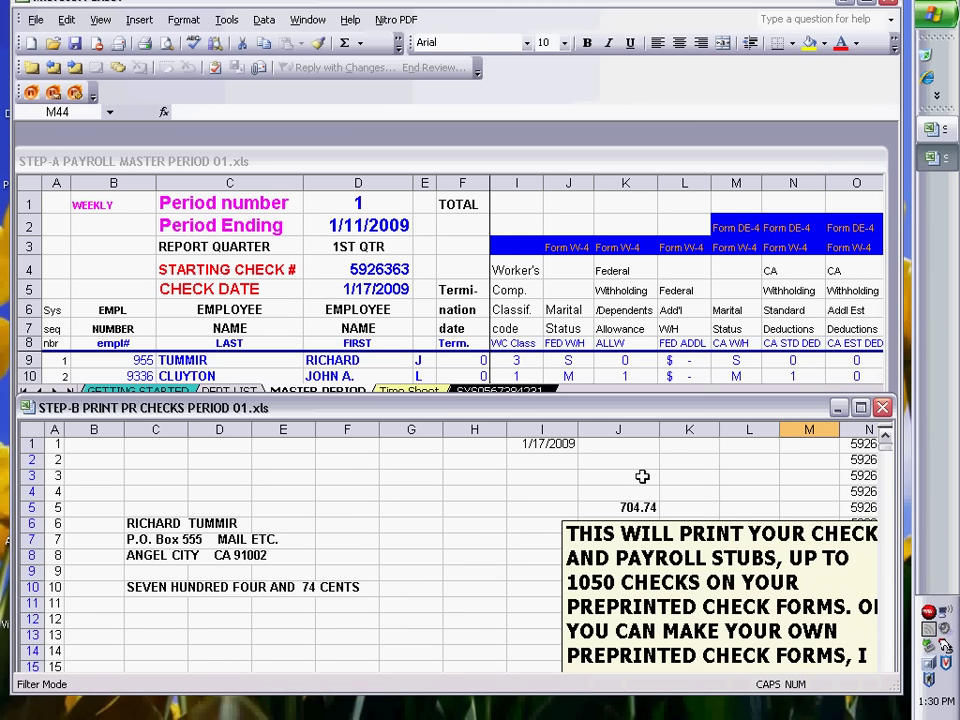
{"action": "left_click", "coordinate": [495, 497]}
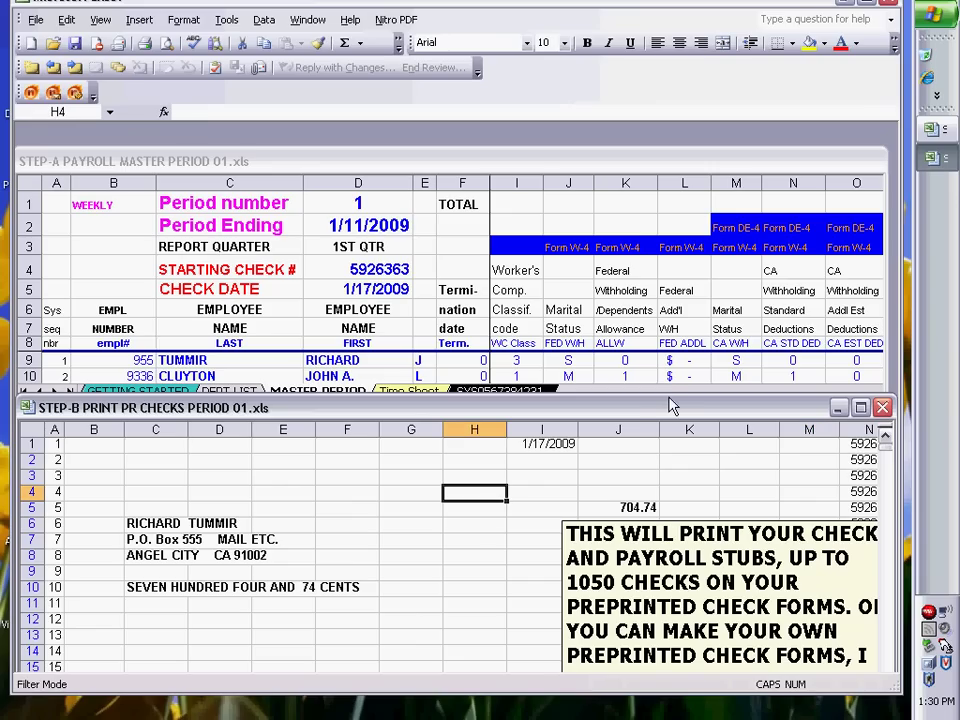